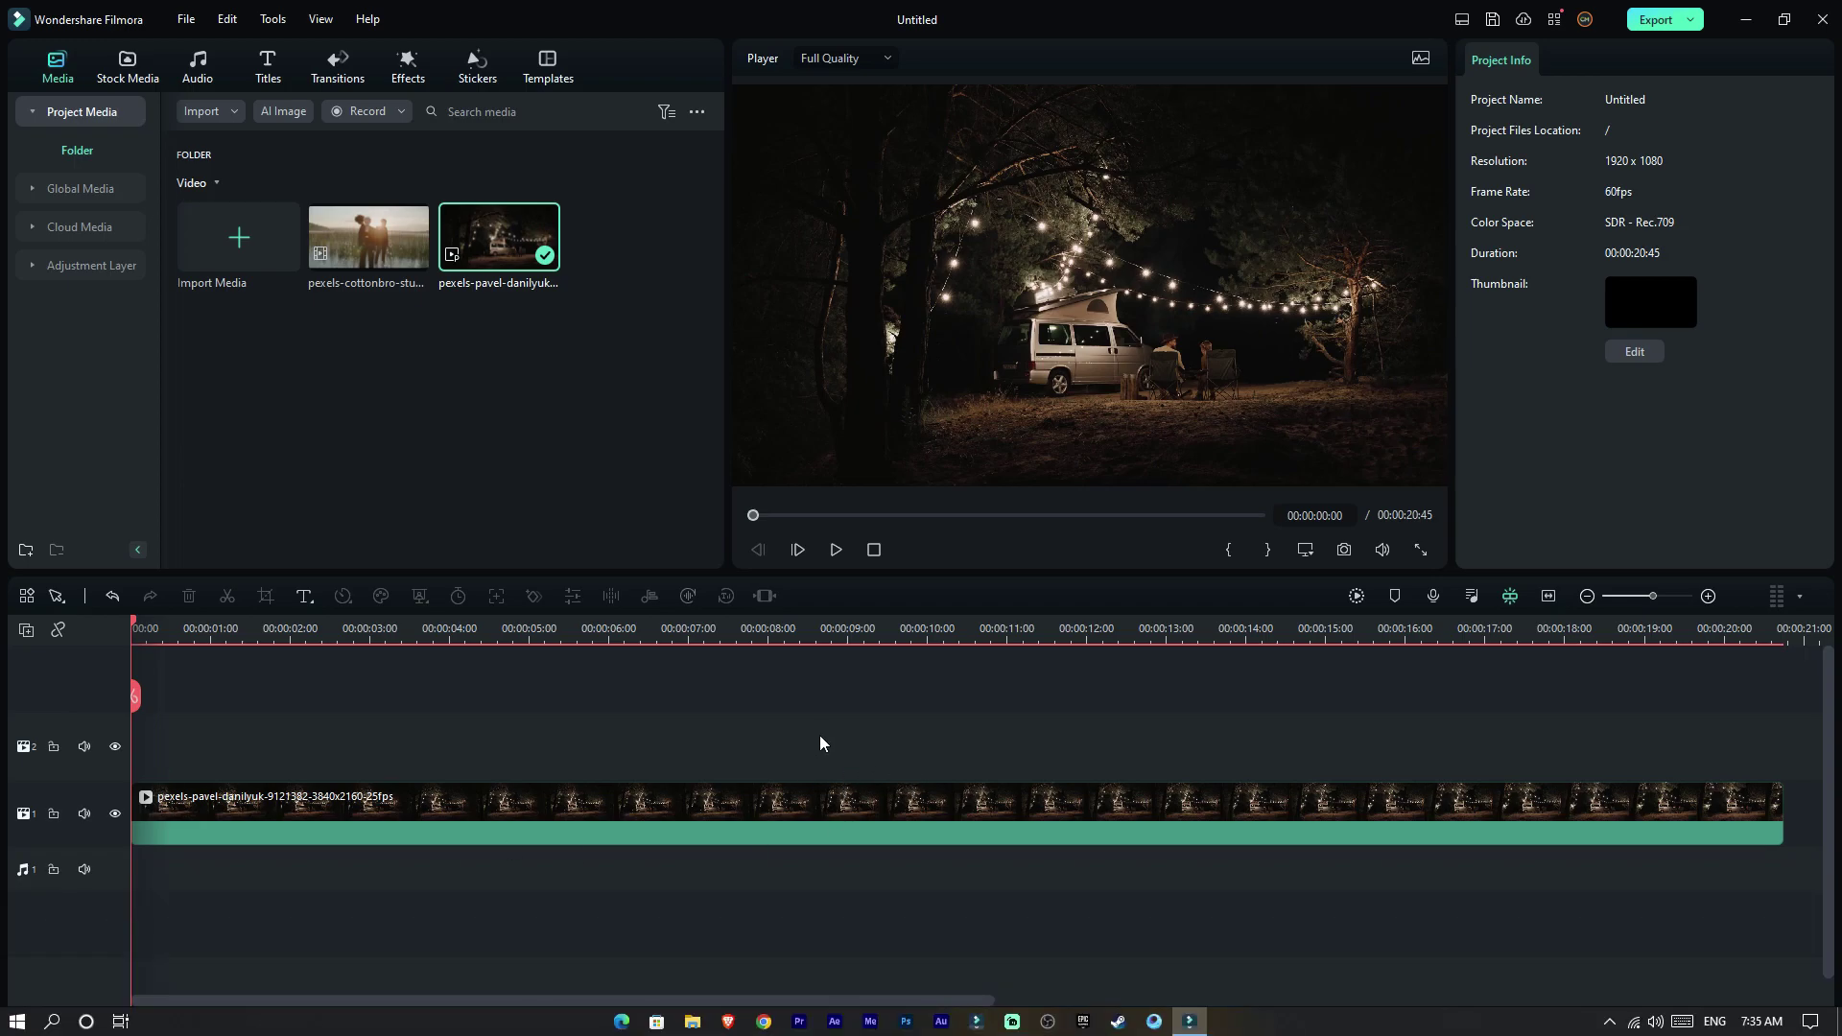
Step: Copy the camping clip and paste a duplicate onto the track above
{"action": "left_click", "coordinate": [848, 811]}
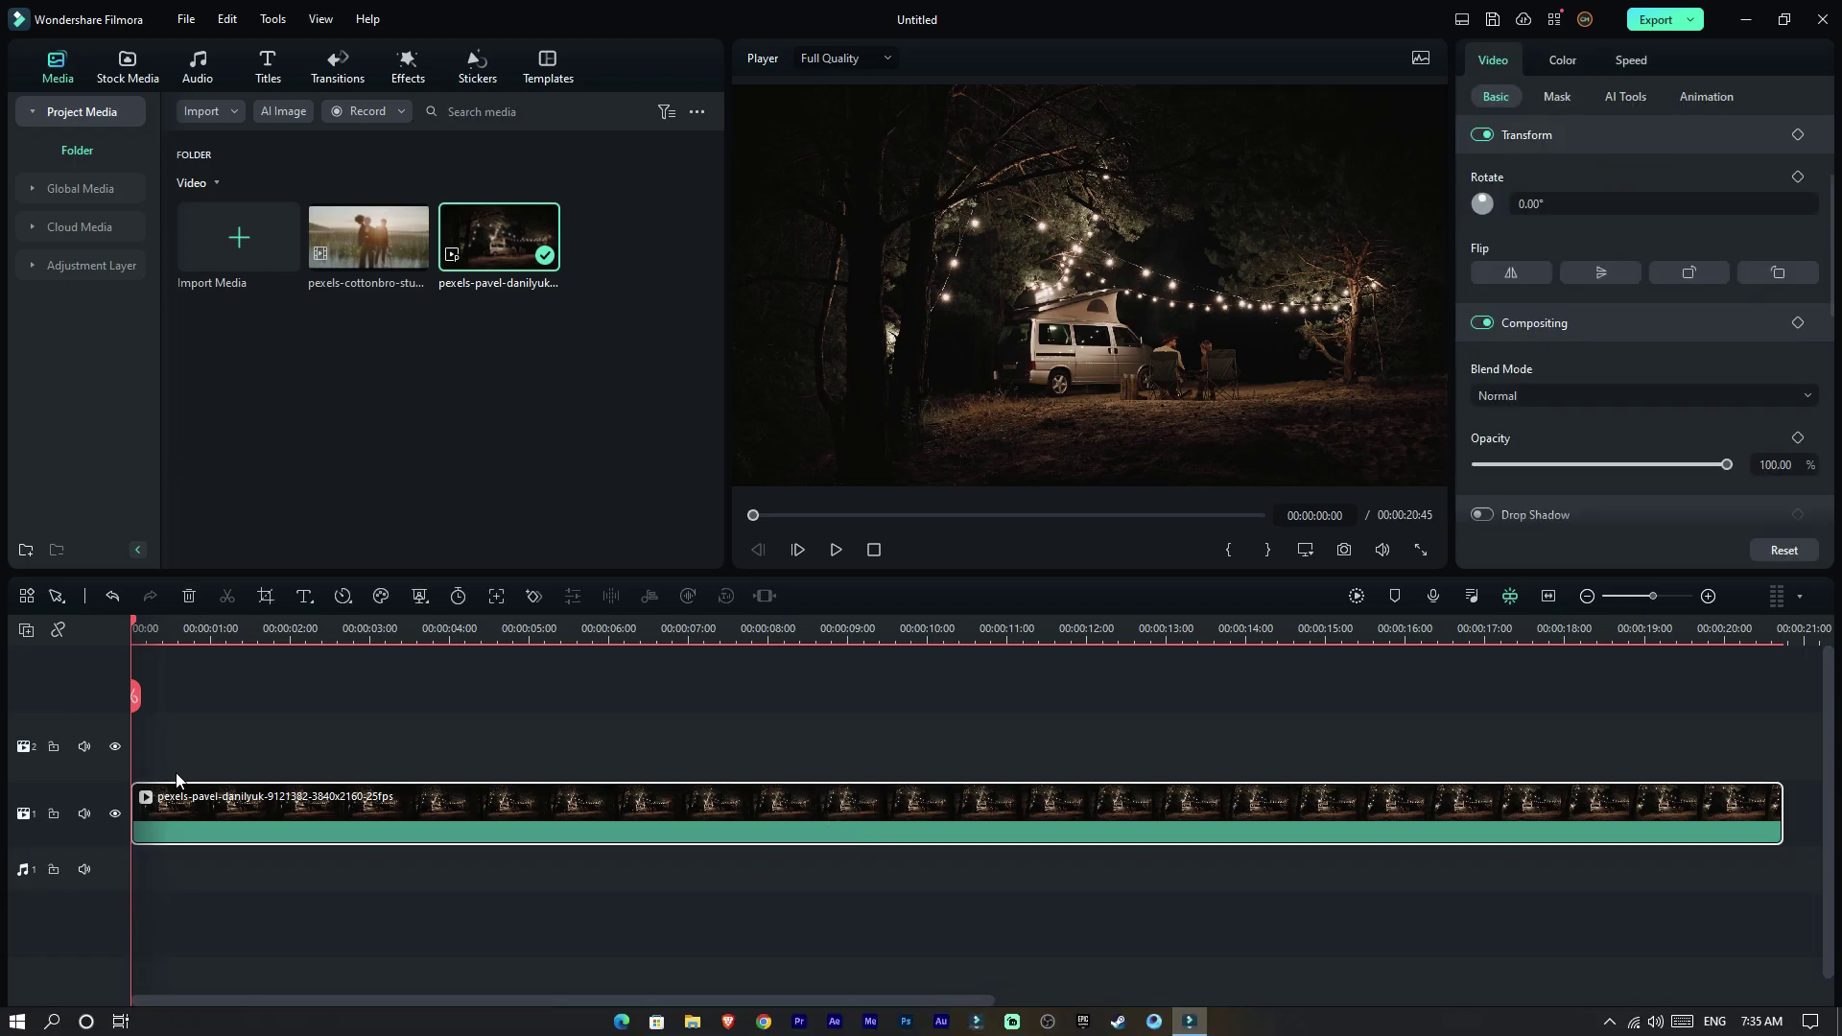
{"action": "key", "text": "ctrl+c"}
{"action": "key", "text": "ctrl+v"}
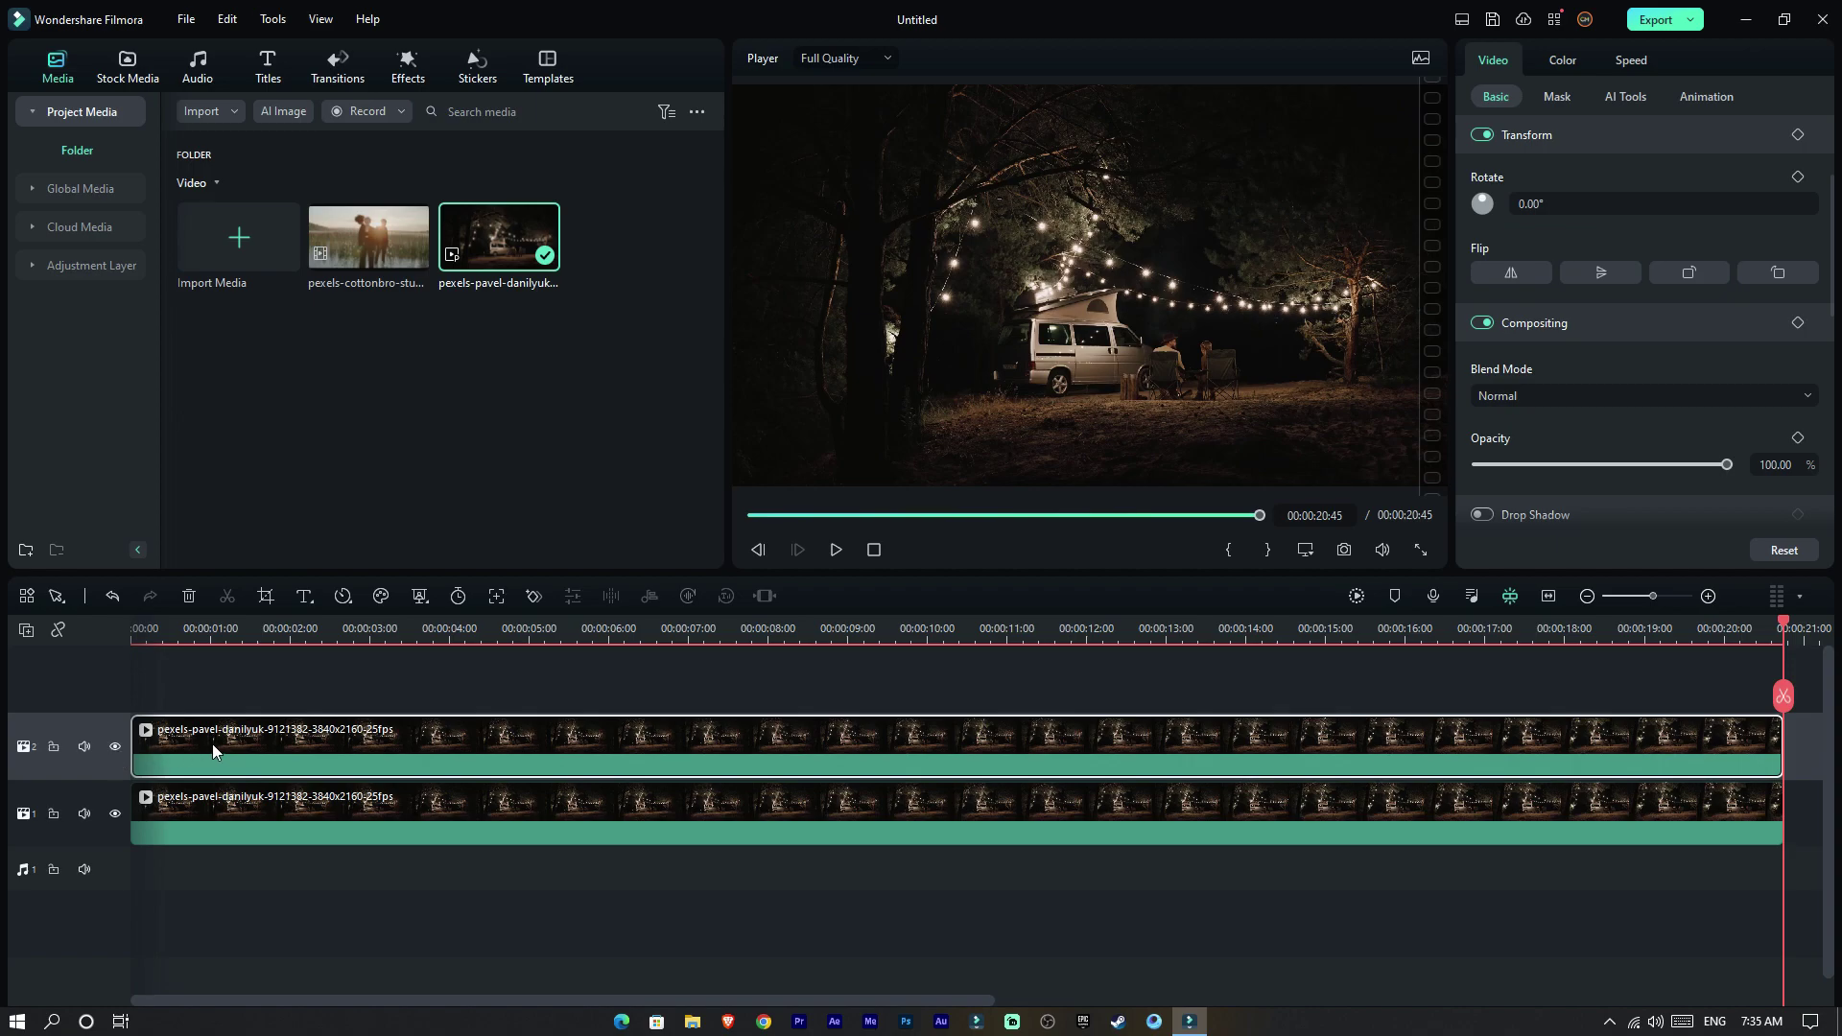
Step: Set the top copy's blend mode to Screen, previewing a frame about three seconds in
{"action": "left_click_drag", "start_coordinate": [205, 635], "coordinate": [419, 669]}
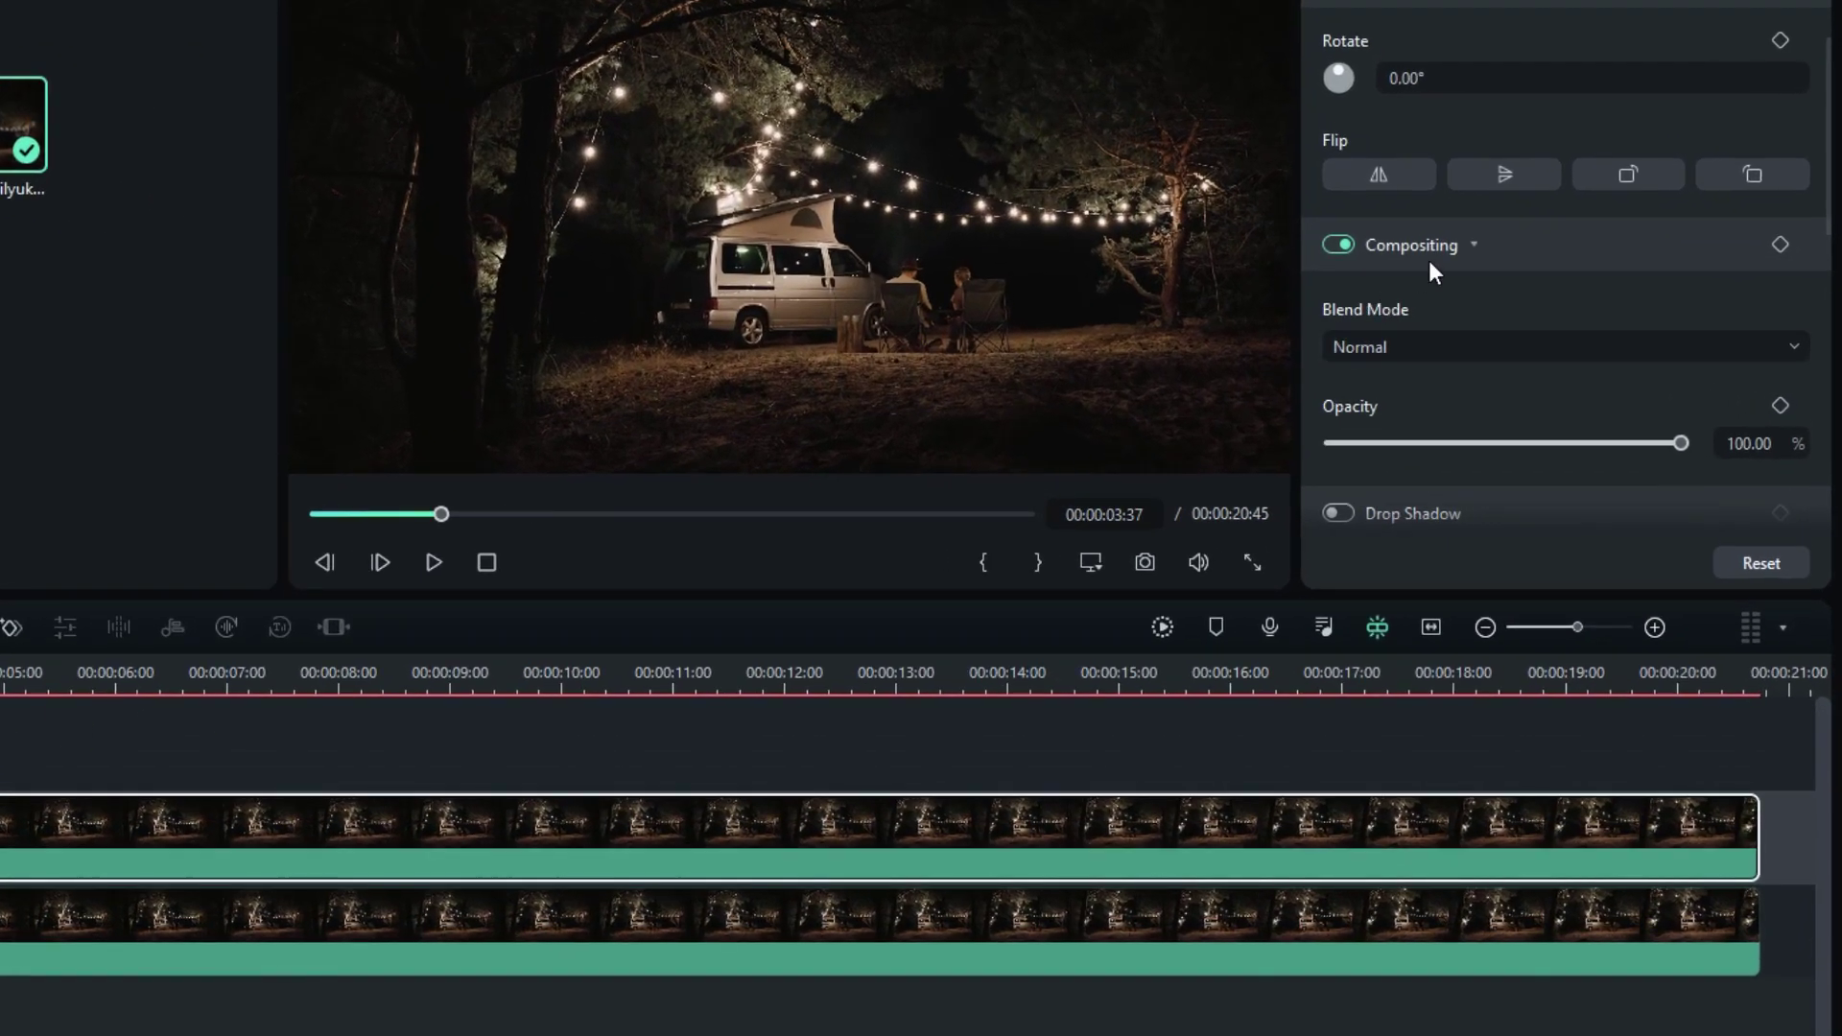
{"action": "left_click", "coordinate": [1420, 345]}
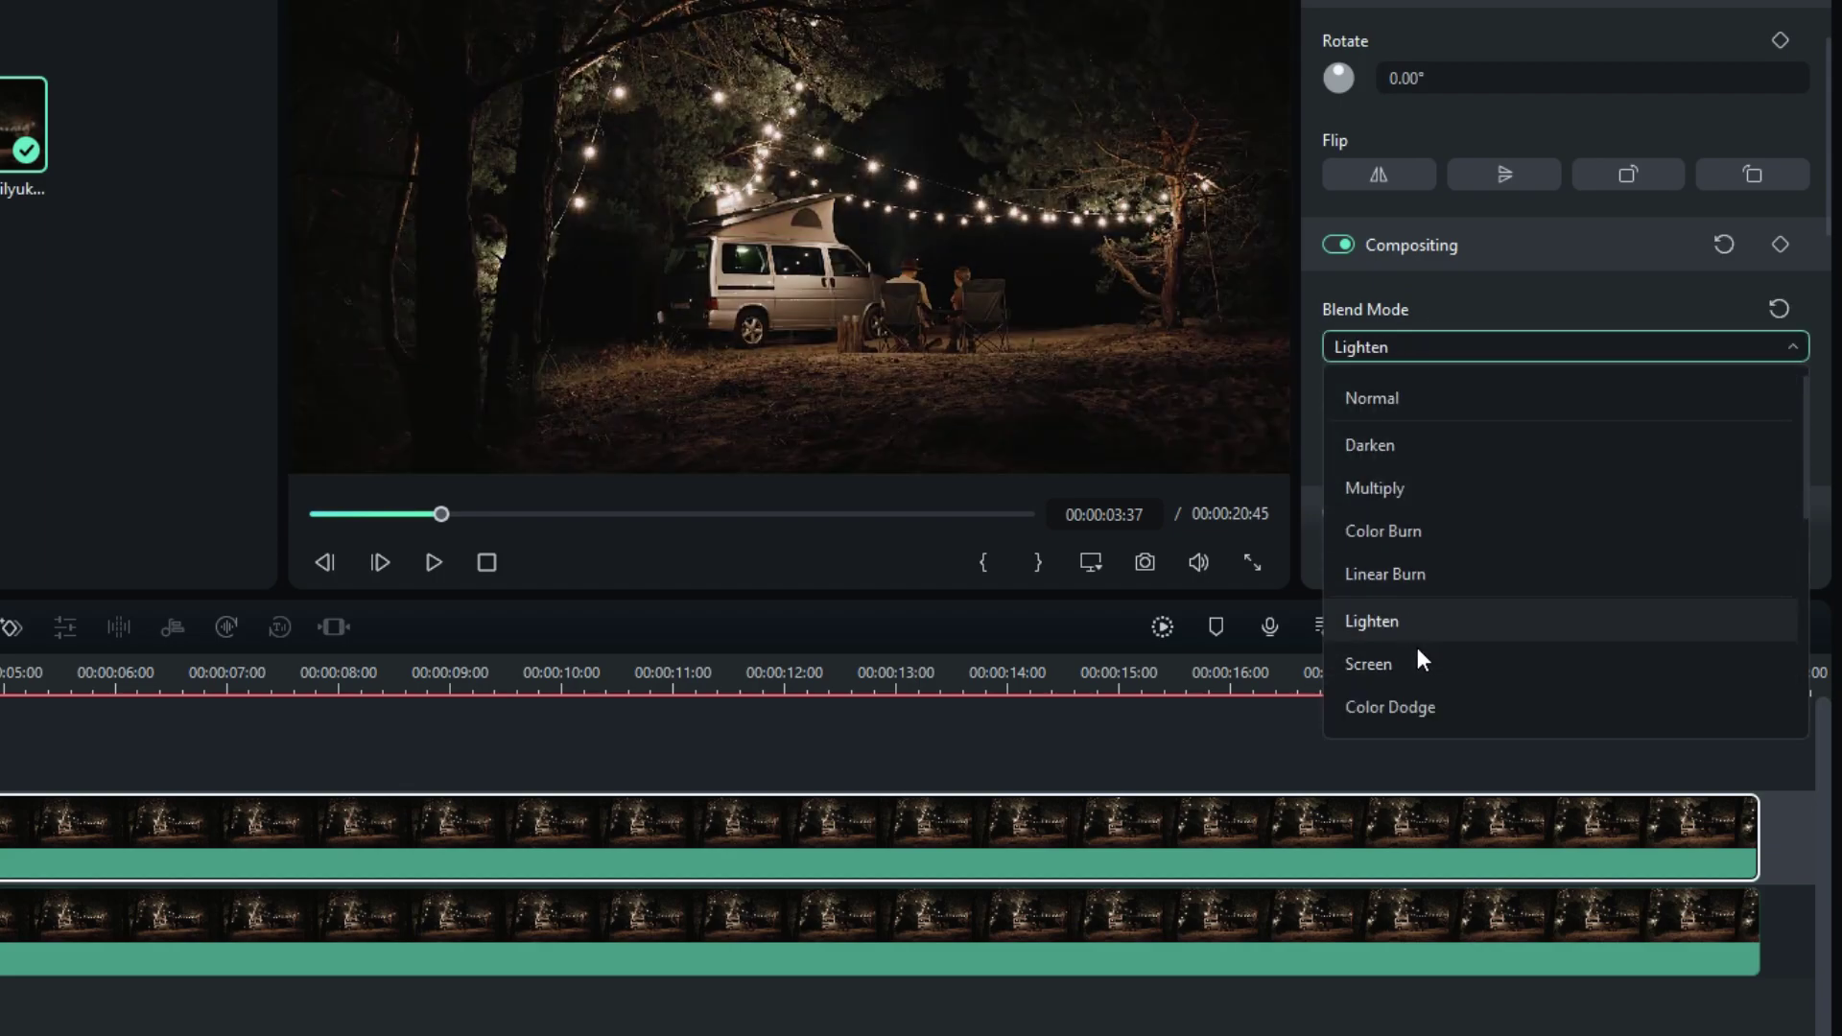
{"action": "left_click", "coordinate": [1397, 662]}
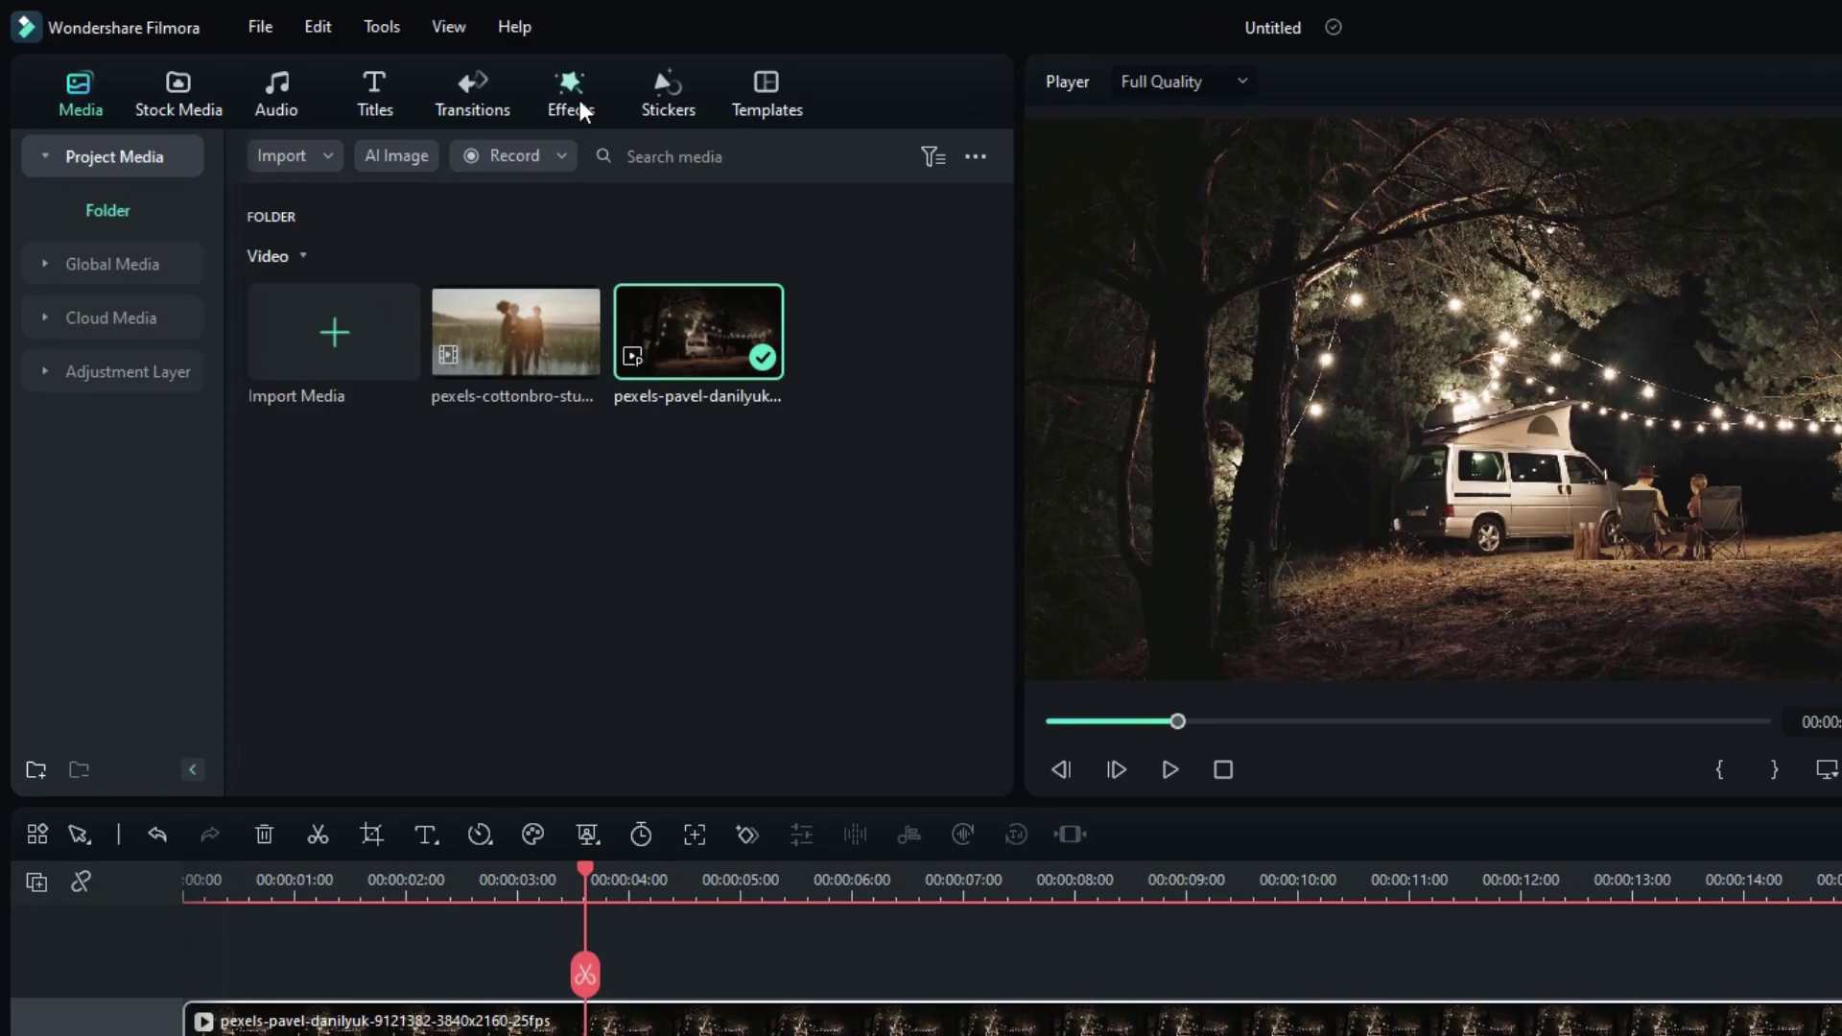
Step: Apply the NewBlue FX Elements Luma Key effect to the top clip
{"action": "left_click", "coordinate": [580, 99]}
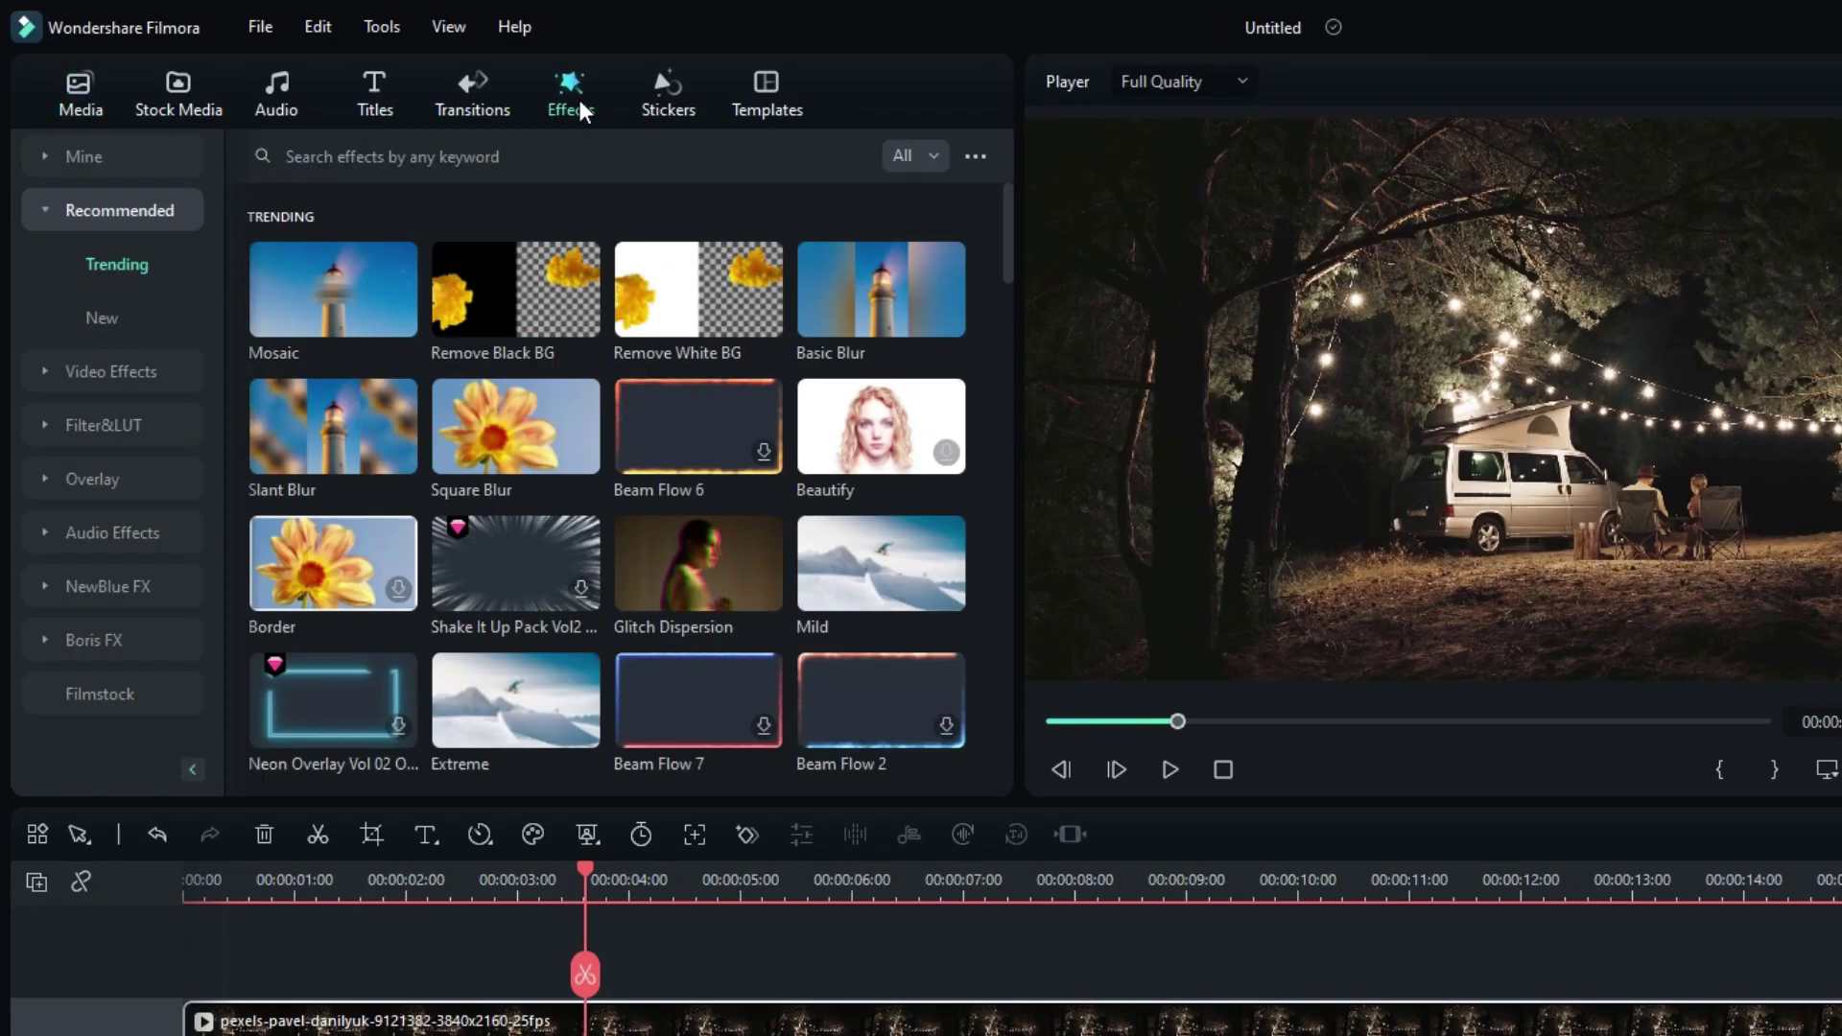
{"action": "left_click", "coordinate": [85, 587]}
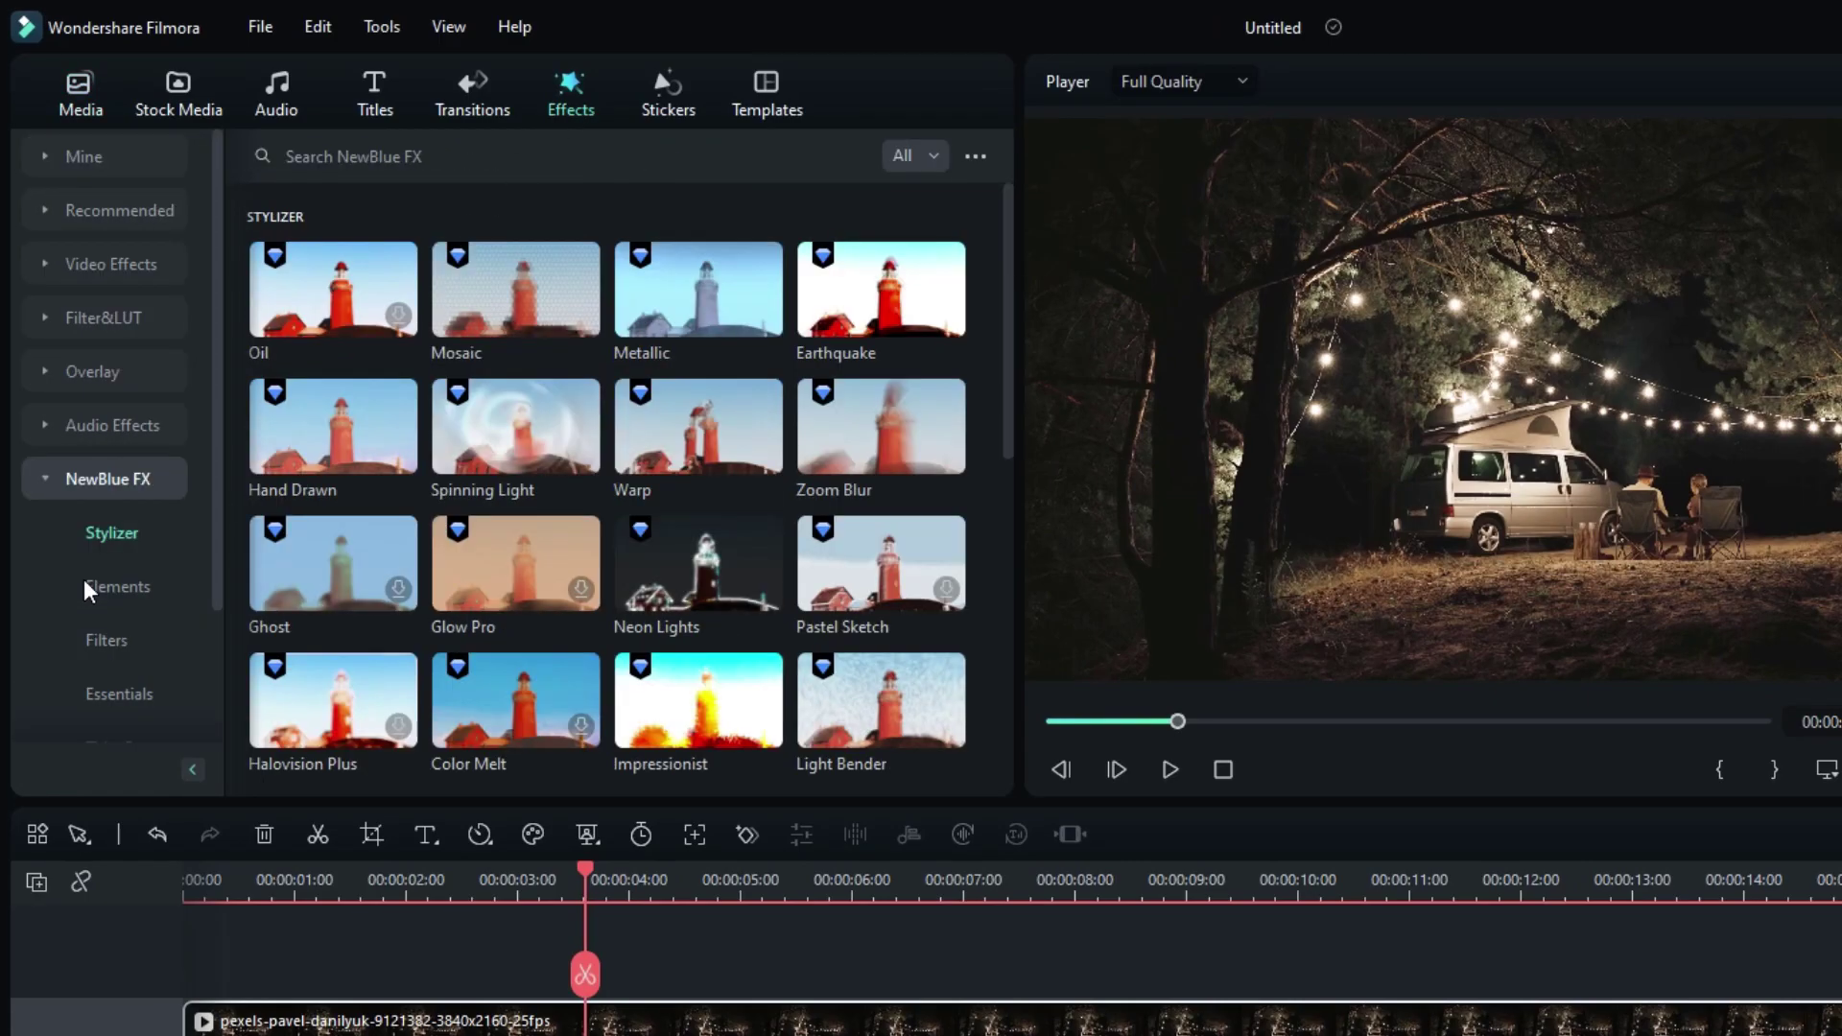
{"action": "left_click", "coordinate": [136, 589]}
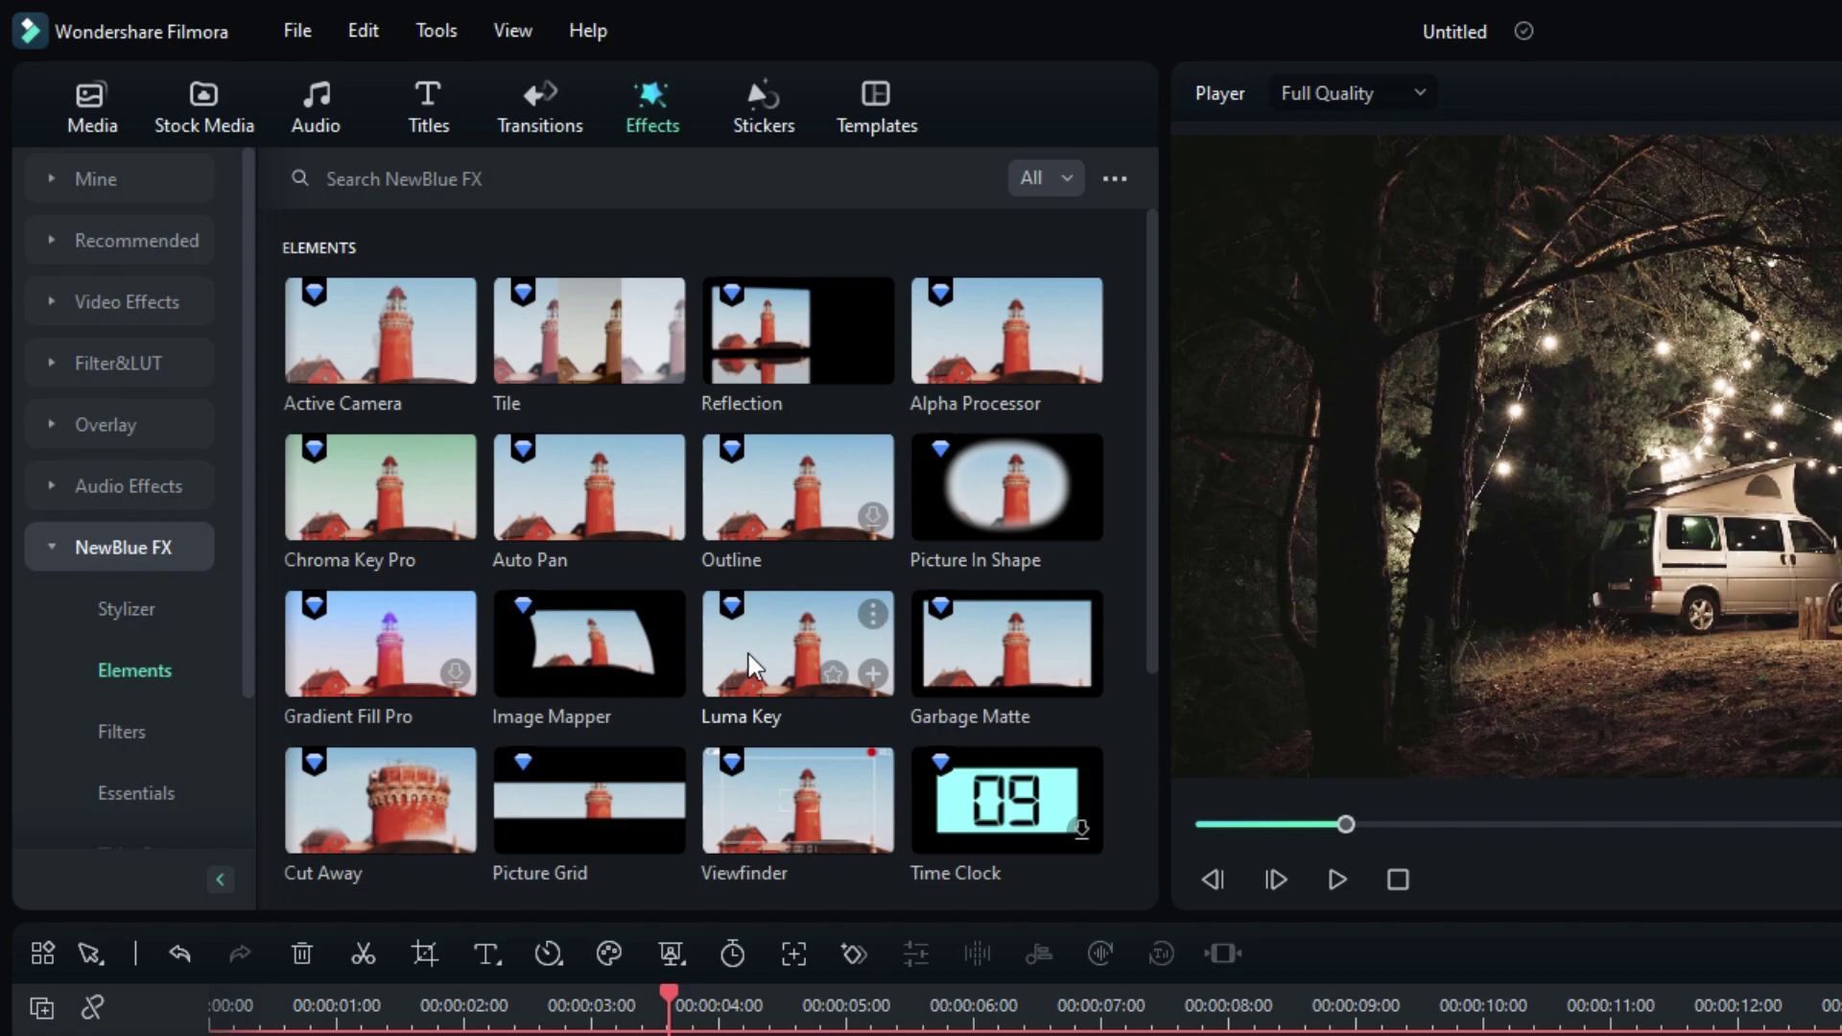
{"action": "left_click_drag", "start_coordinate": [815, 656], "coordinate": [762, 747]}
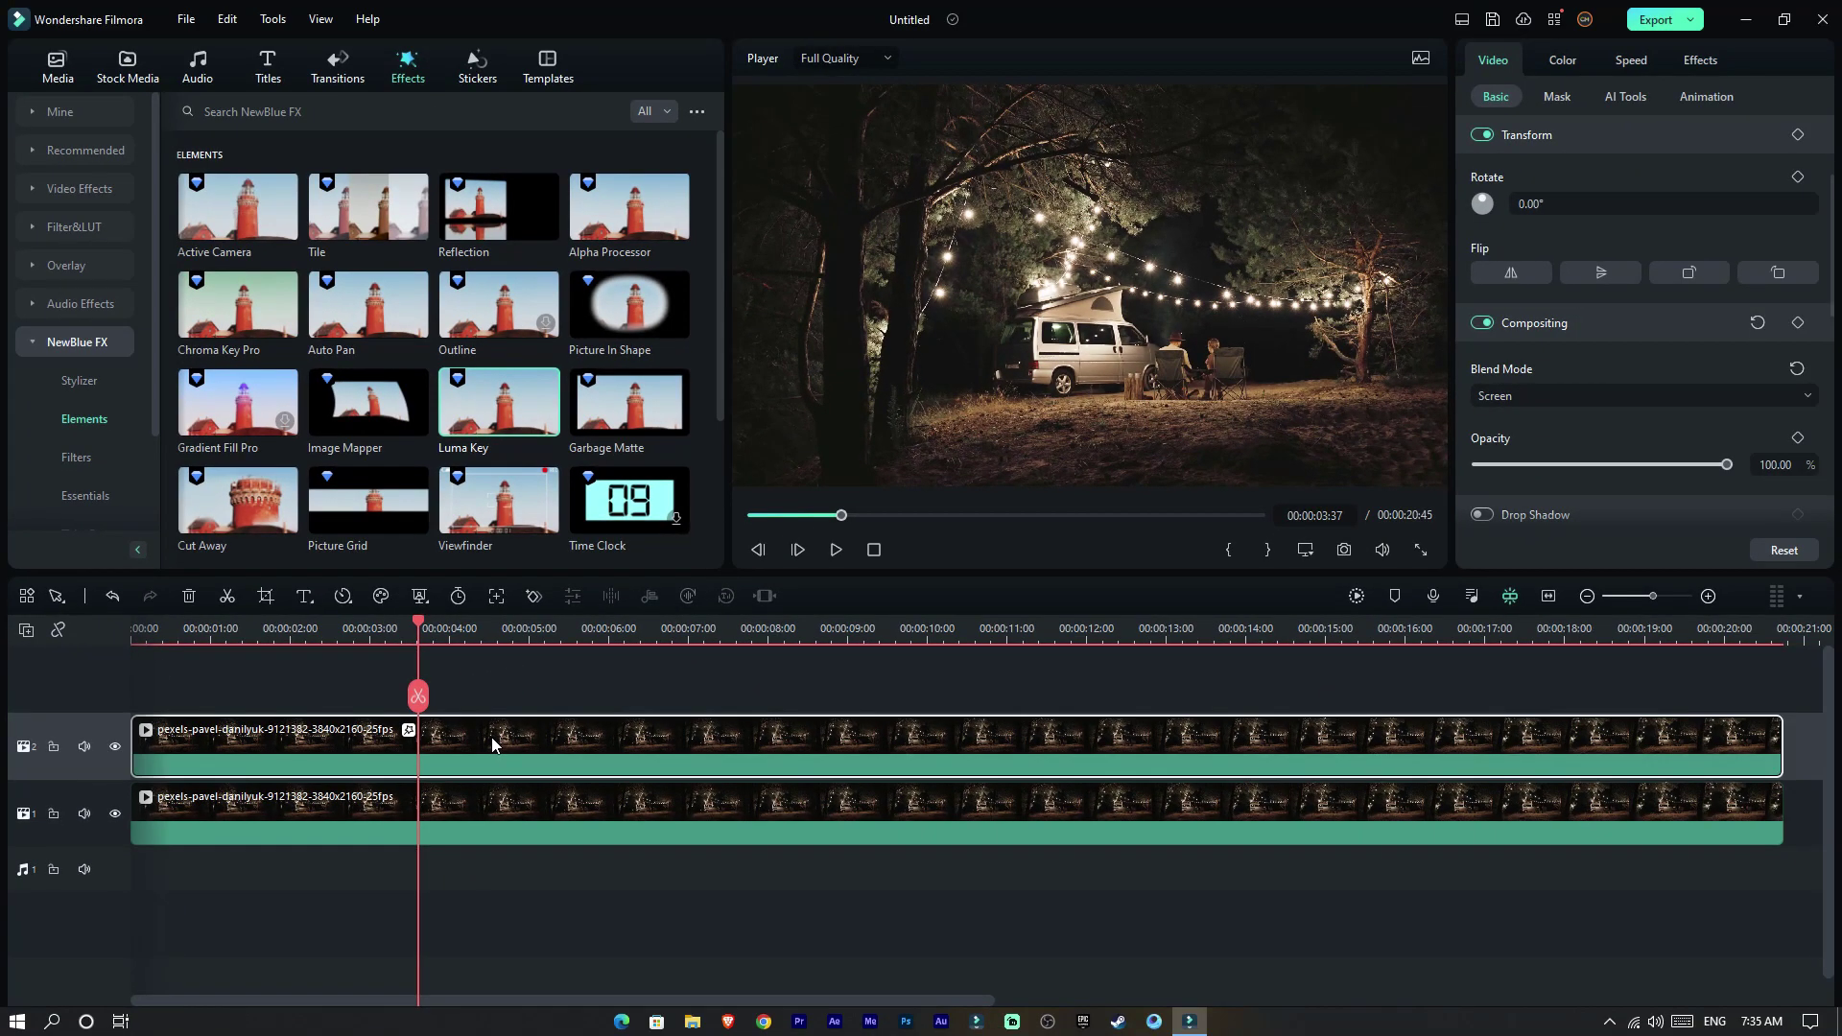
Step: Choose the Replace Blacks Luma Key preset, set Soften to 10, and adjust the keying level
{"action": "left_click", "coordinate": [1700, 60]}
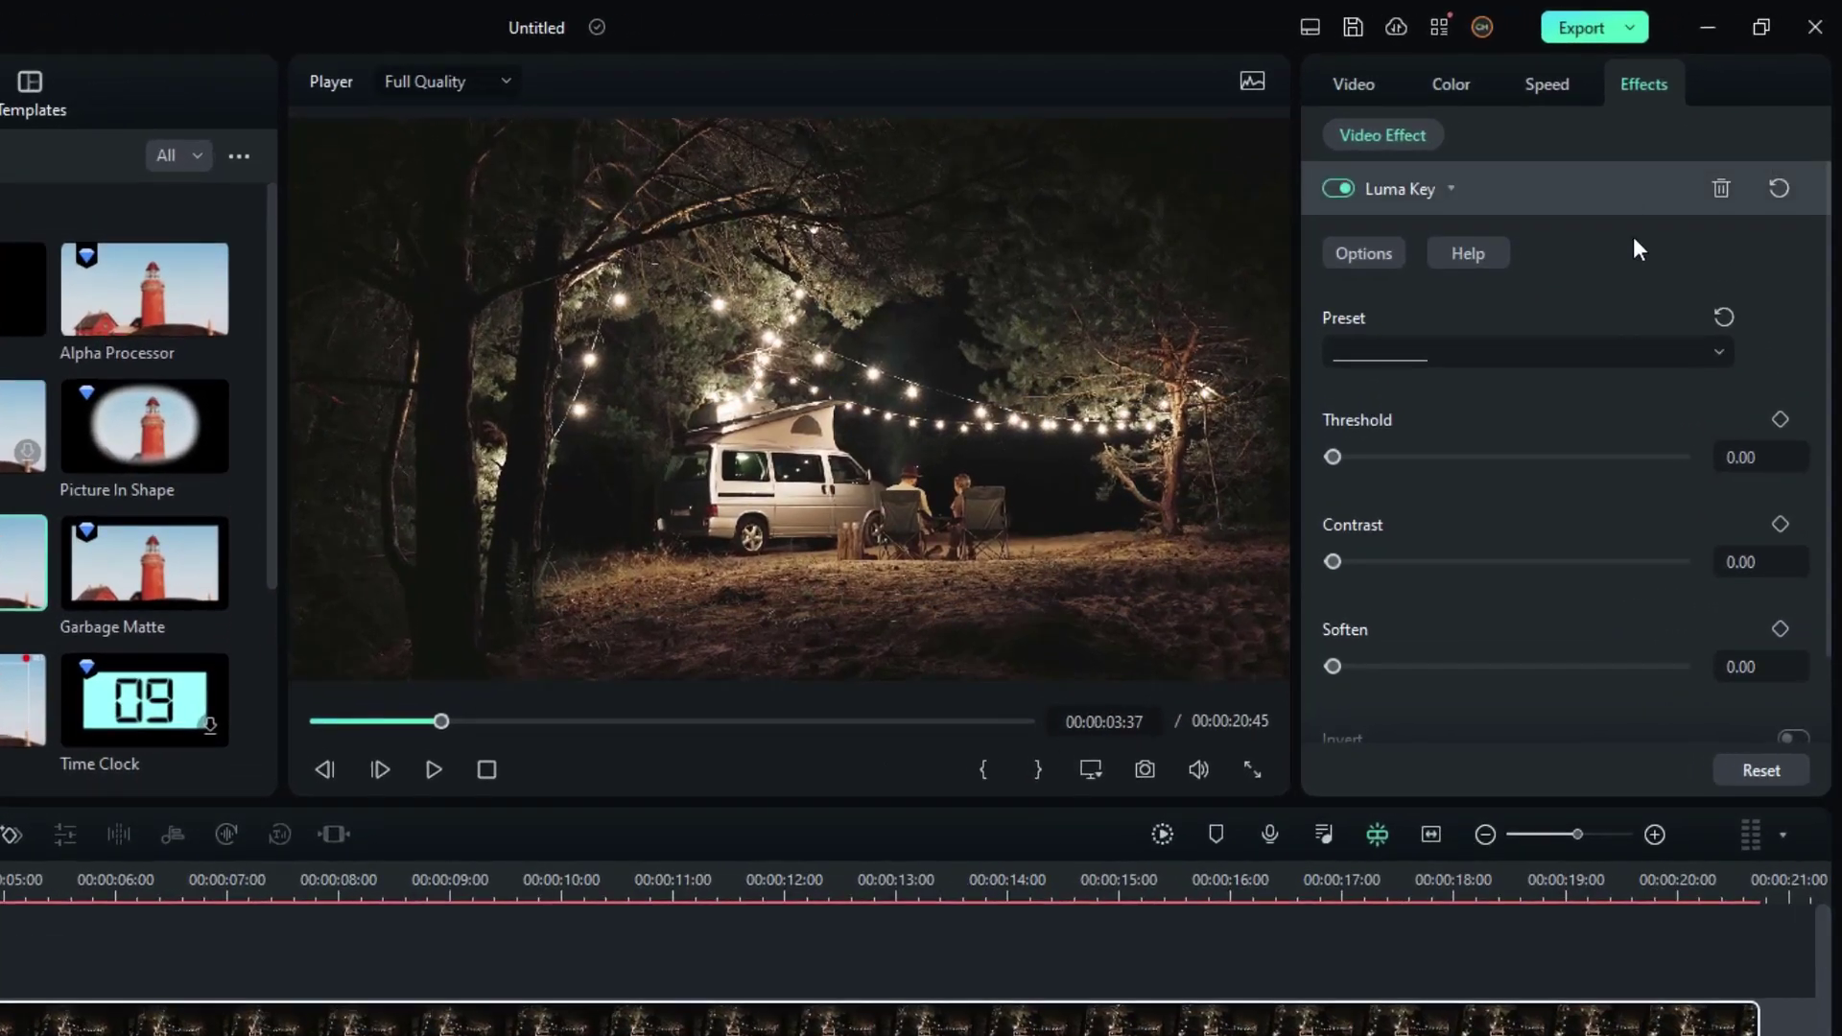
{"action": "left_click", "coordinate": [1355, 355]}
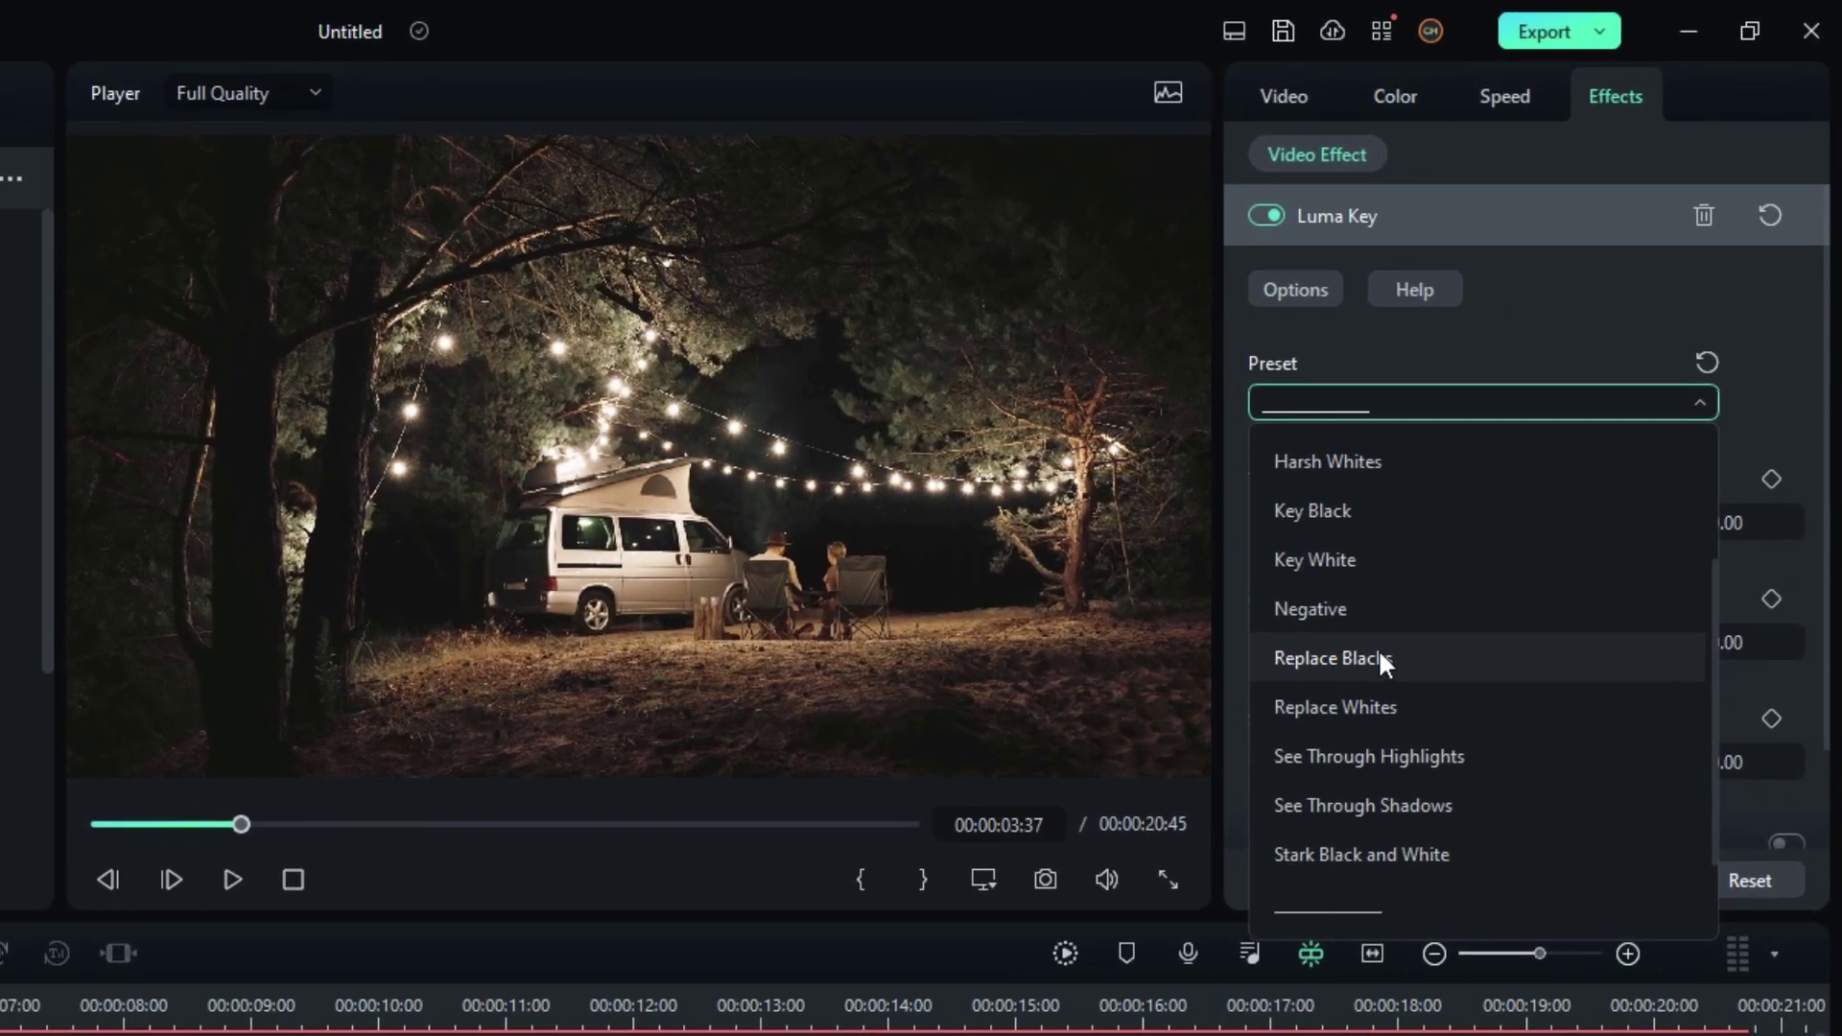
{"action": "left_click", "coordinate": [1382, 656]}
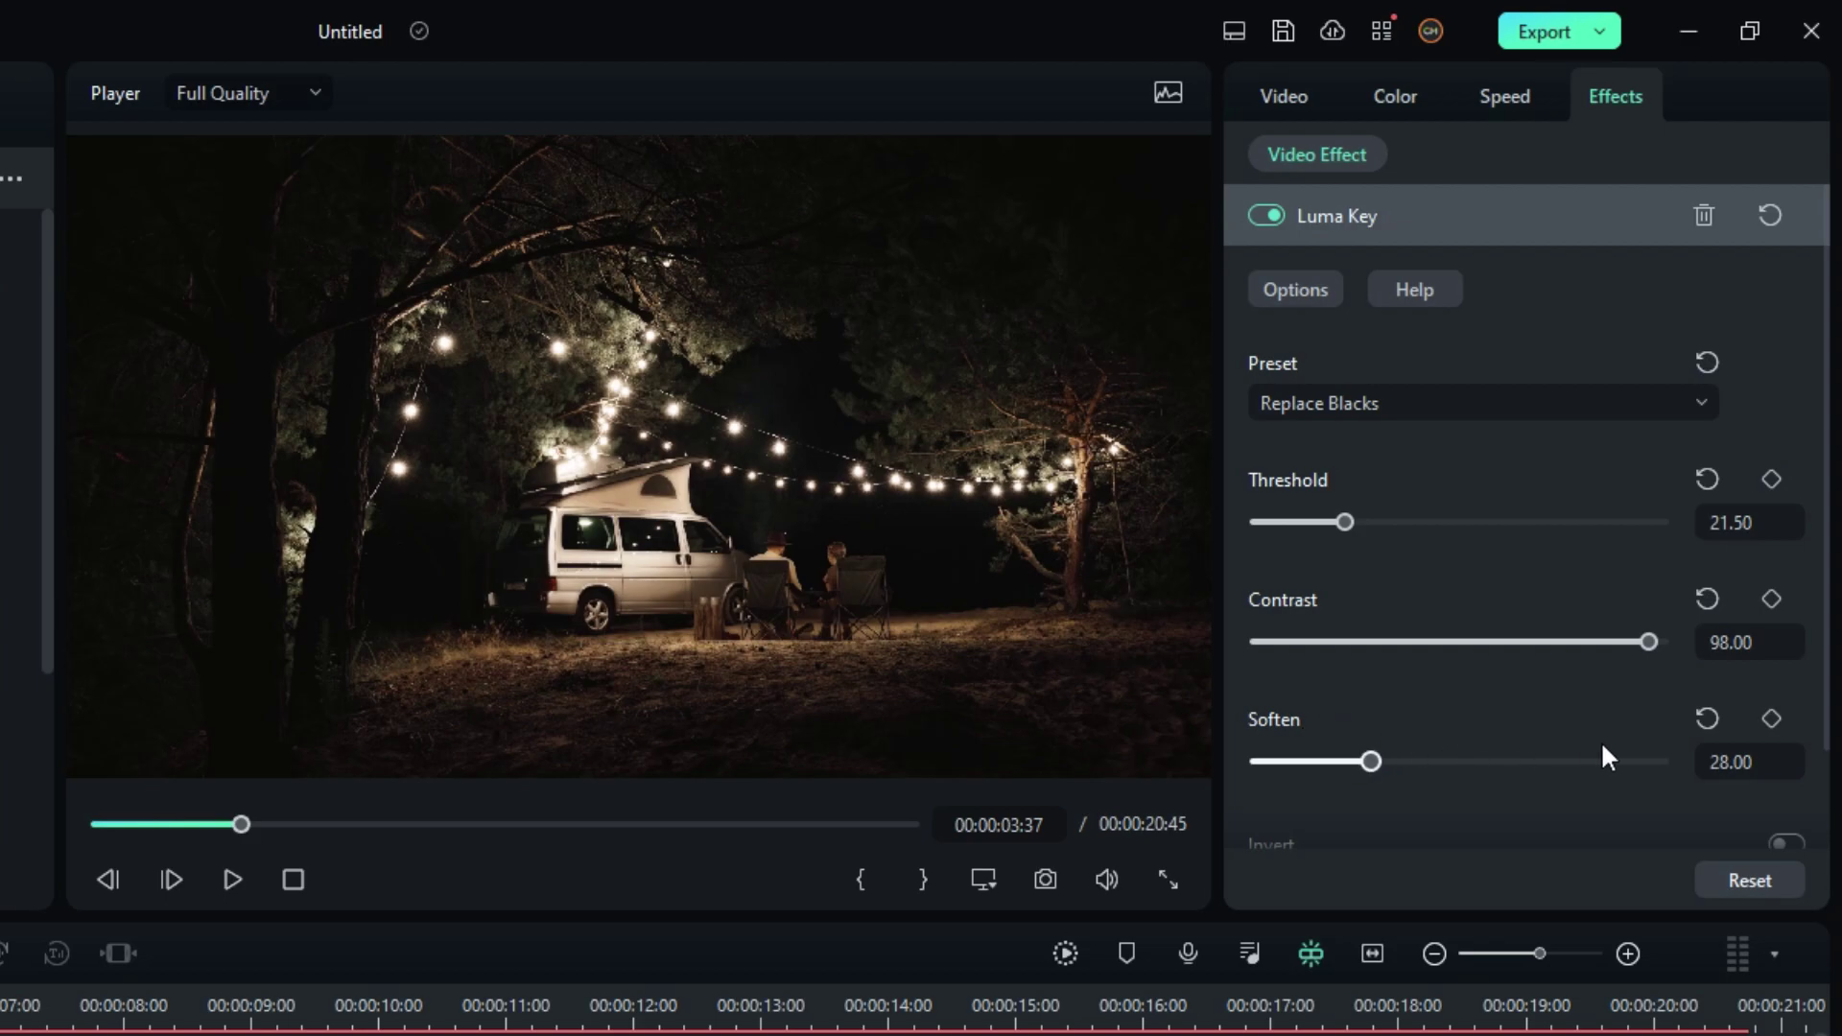
{"action": "double_click", "coordinate": [1717, 761]}
{"action": "type", "text": "10"}
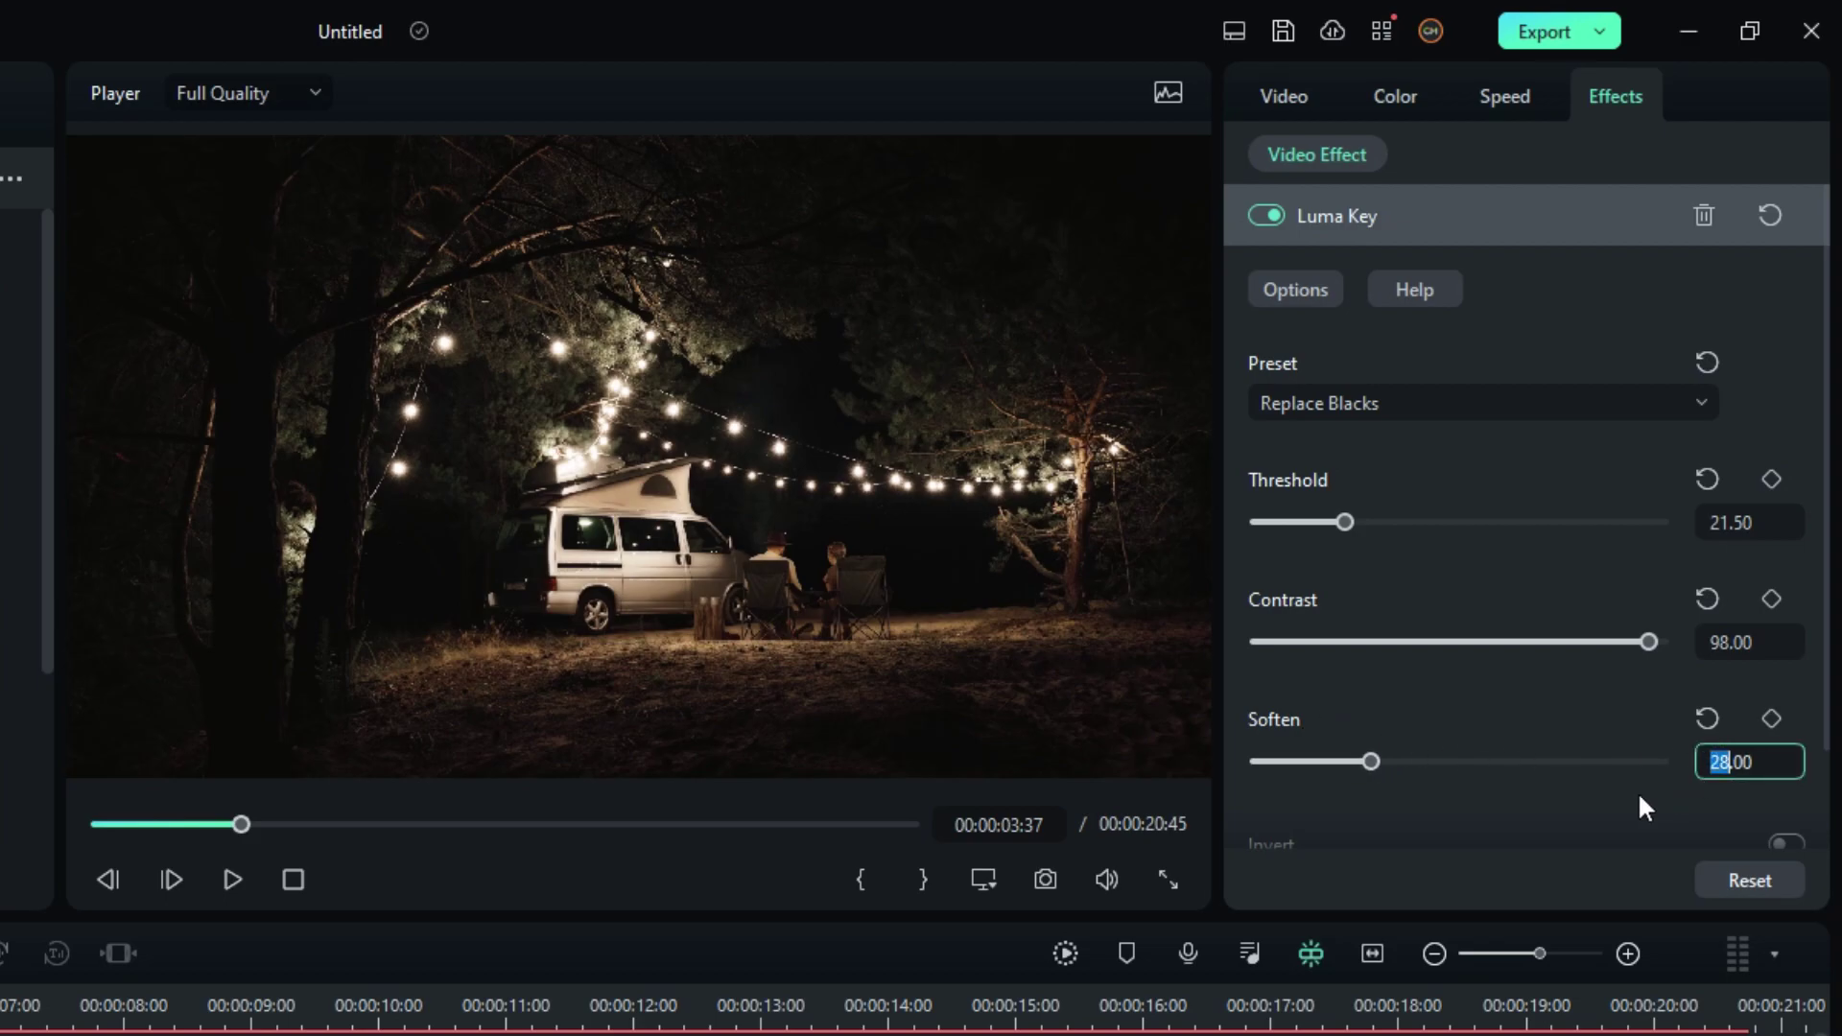
{"action": "key", "text": "Return"}
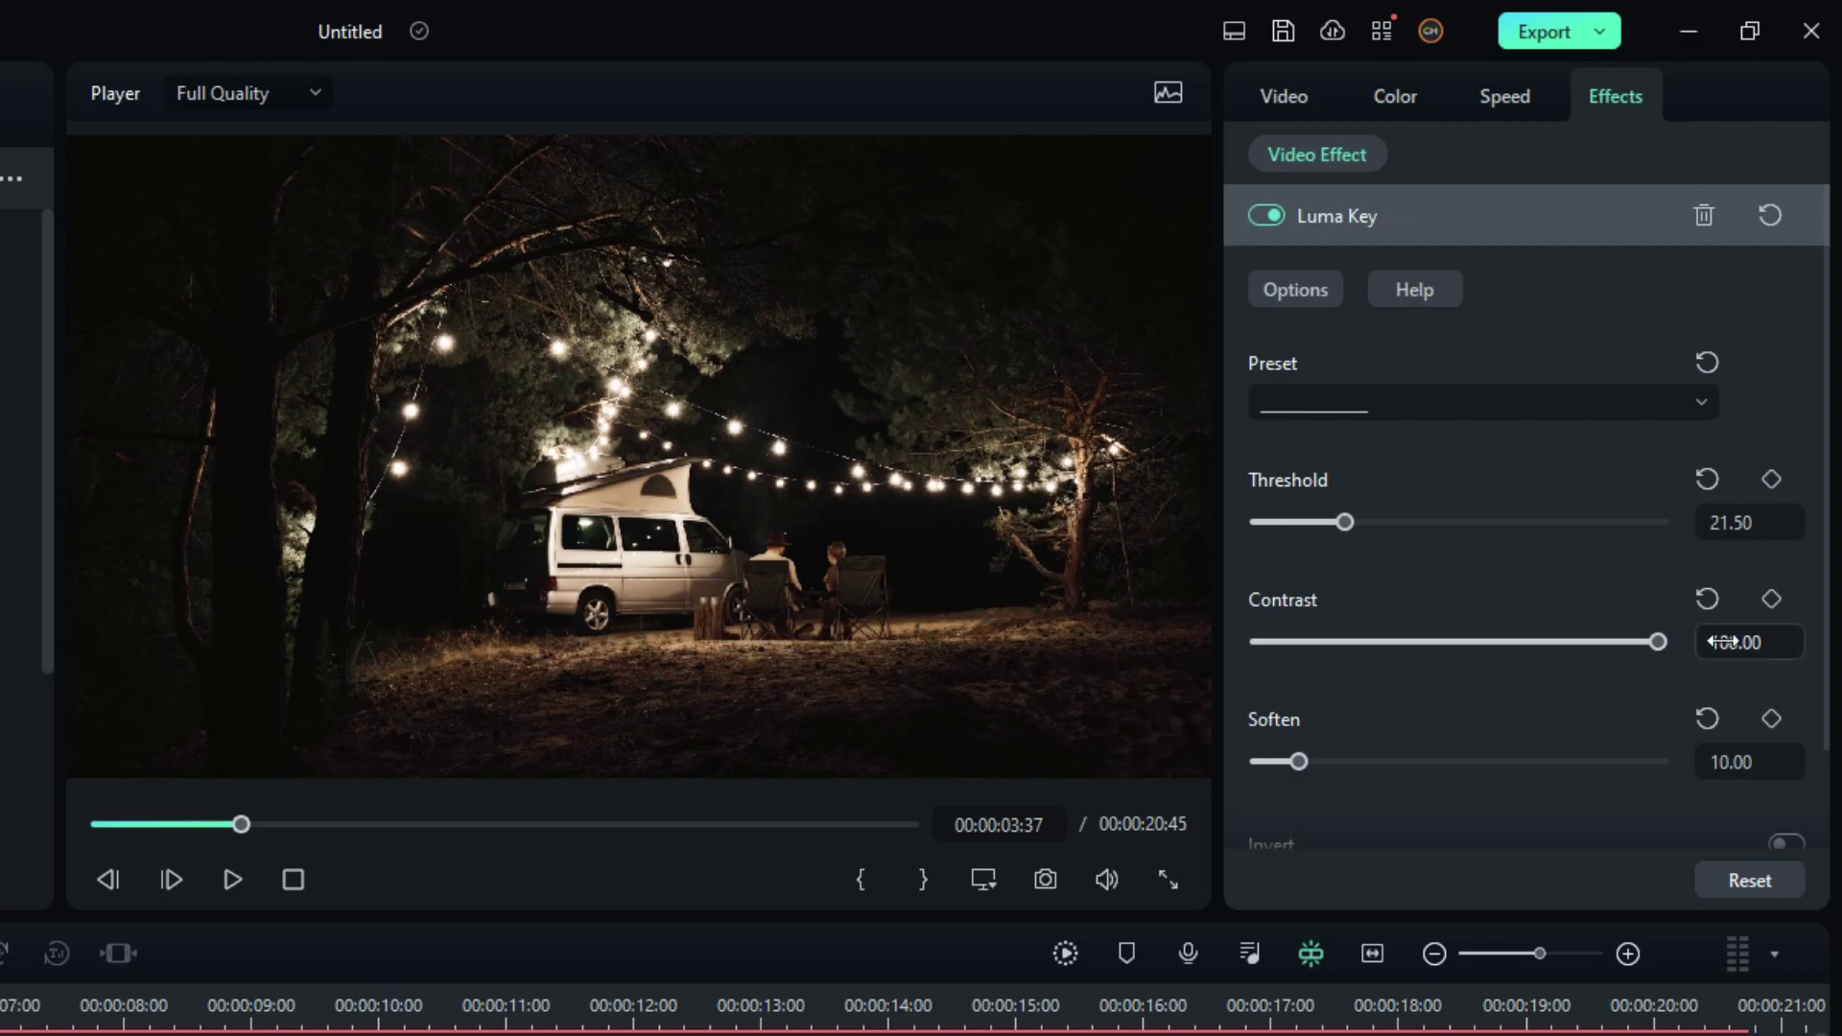
{"action": "left_click_drag", "start_coordinate": [1361, 530], "coordinate": [1252, 521]}
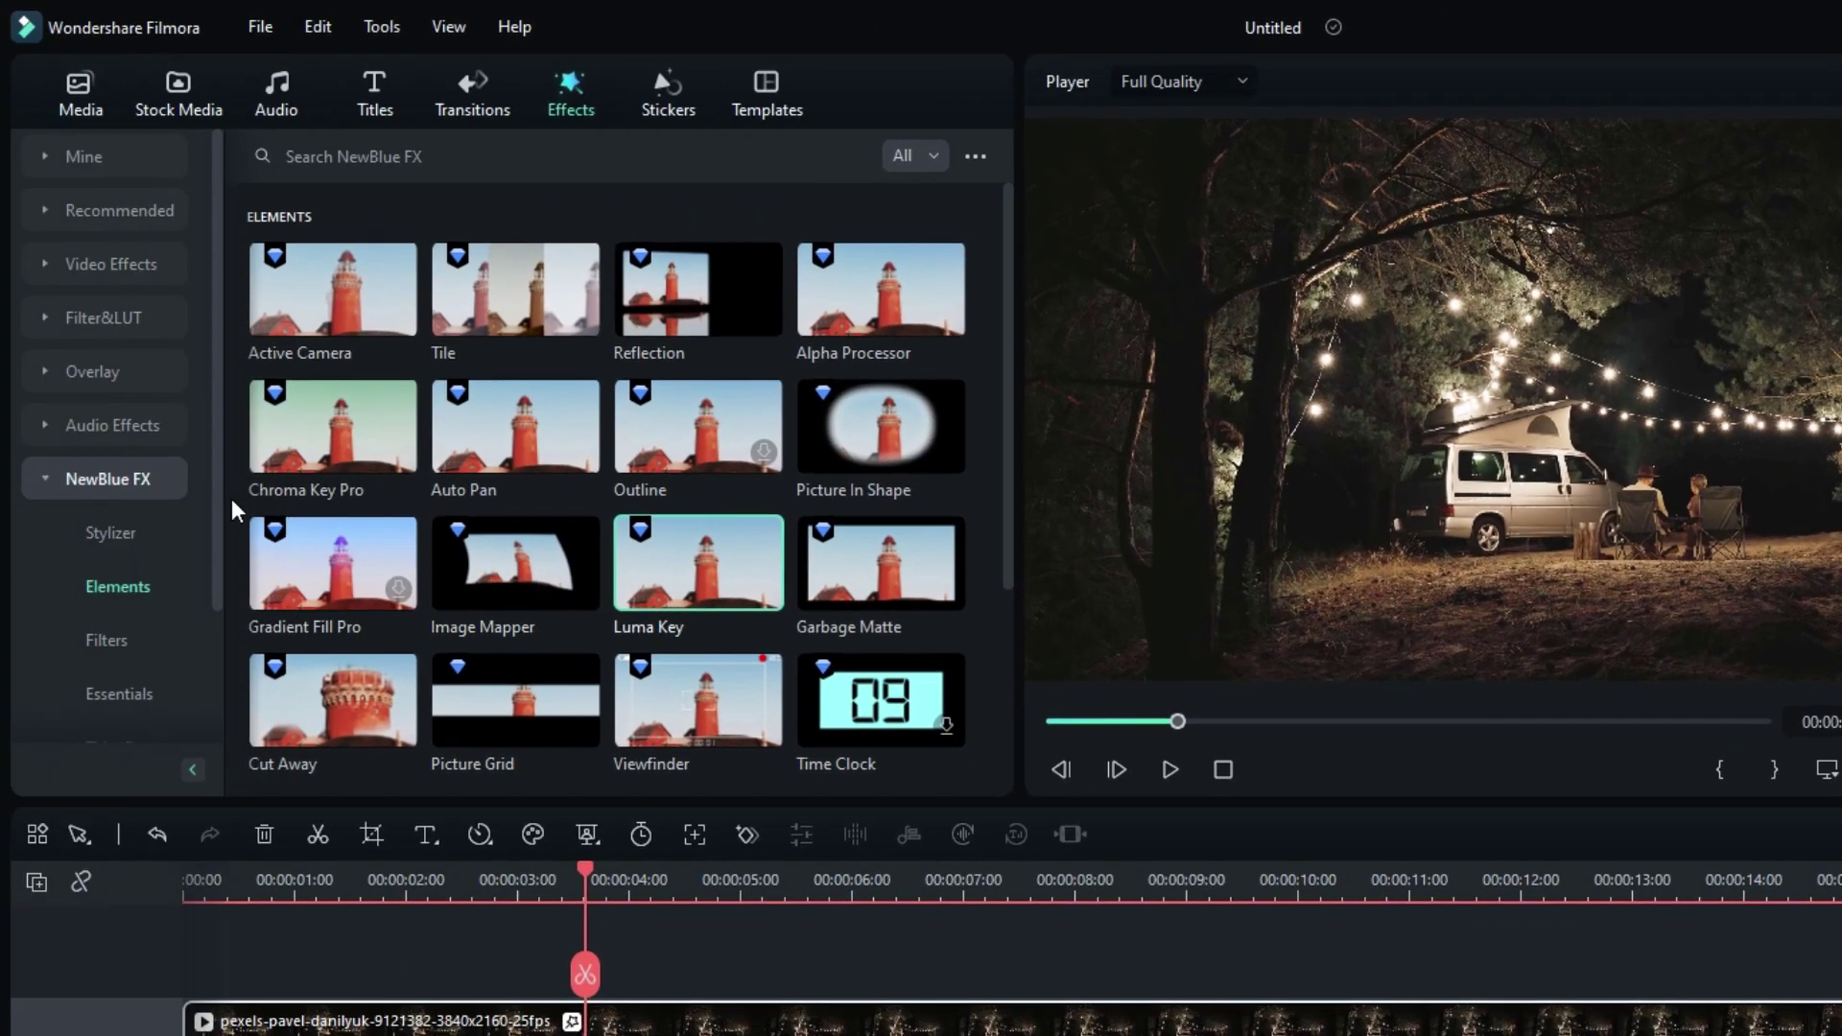
Step: Apply BCC Gaussian Blur from Boris FX > Blur to the top clip
{"action": "left_click", "coordinate": [119, 478]}
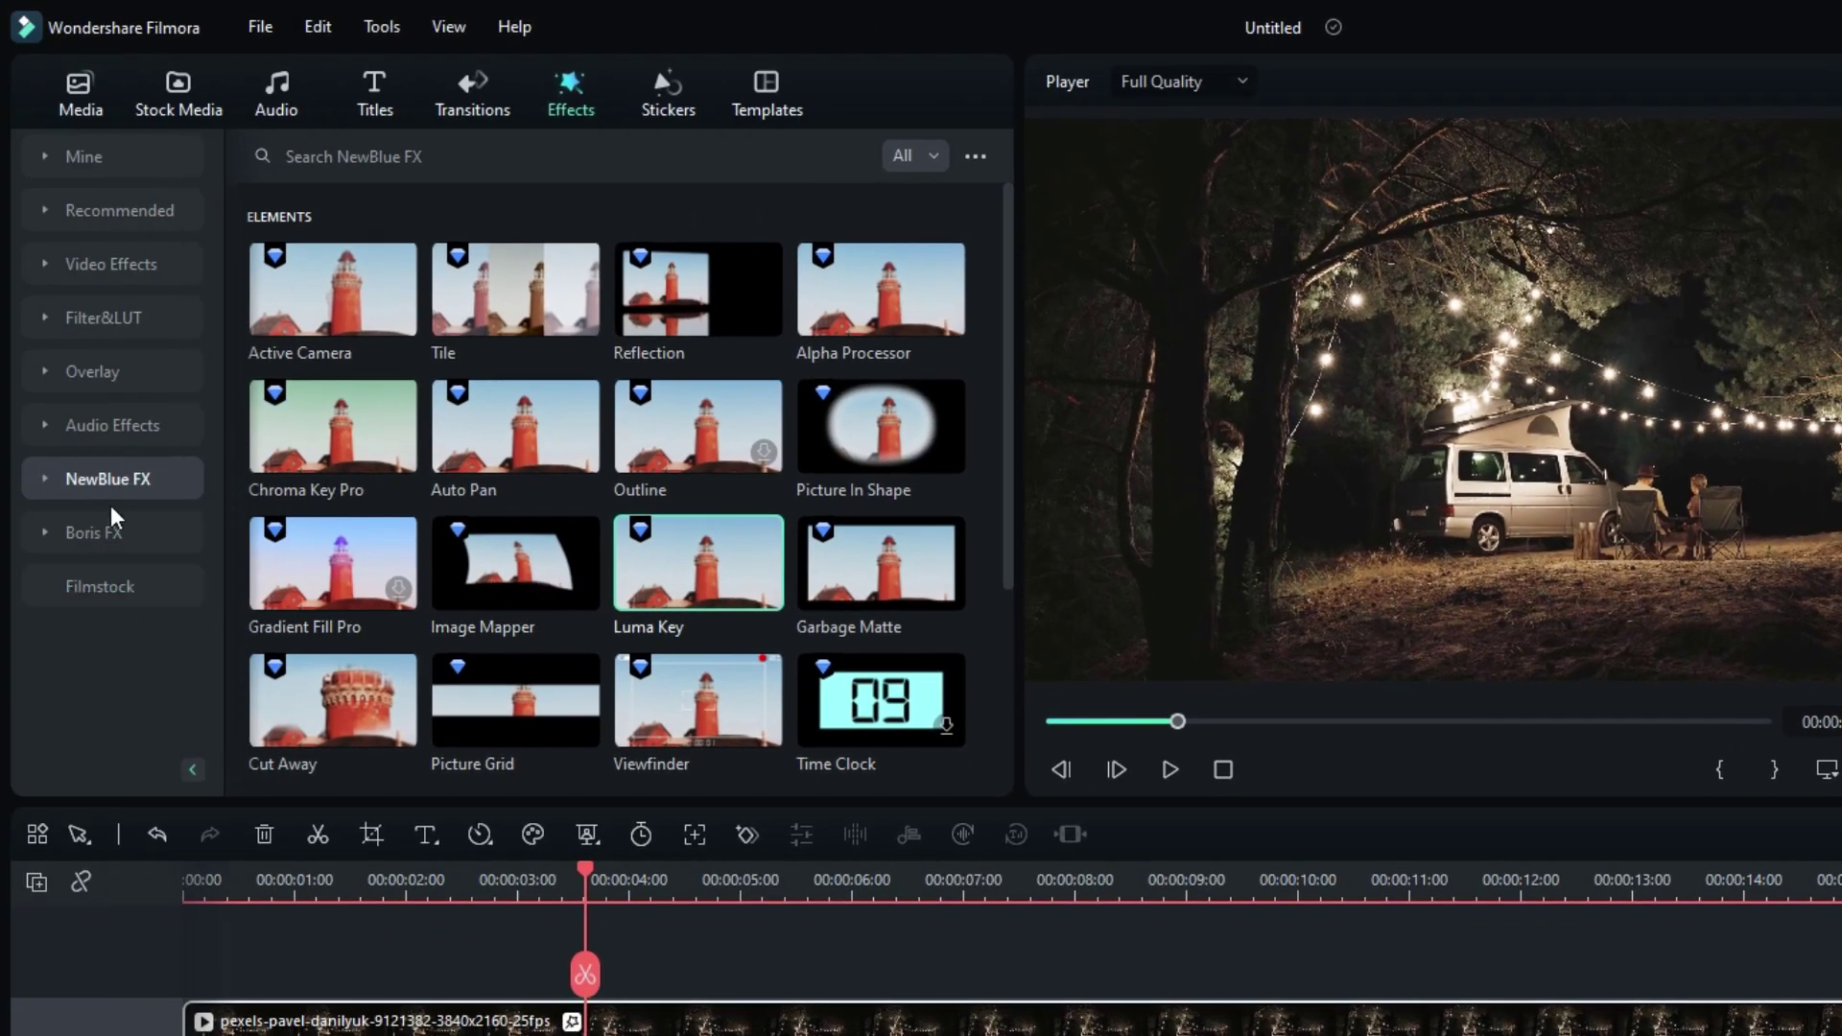
{"action": "left_click", "coordinate": [113, 531]}
{"action": "scroll", "coordinate": [118, 538], "scroll_direction": "down", "scroll_amount": 3}
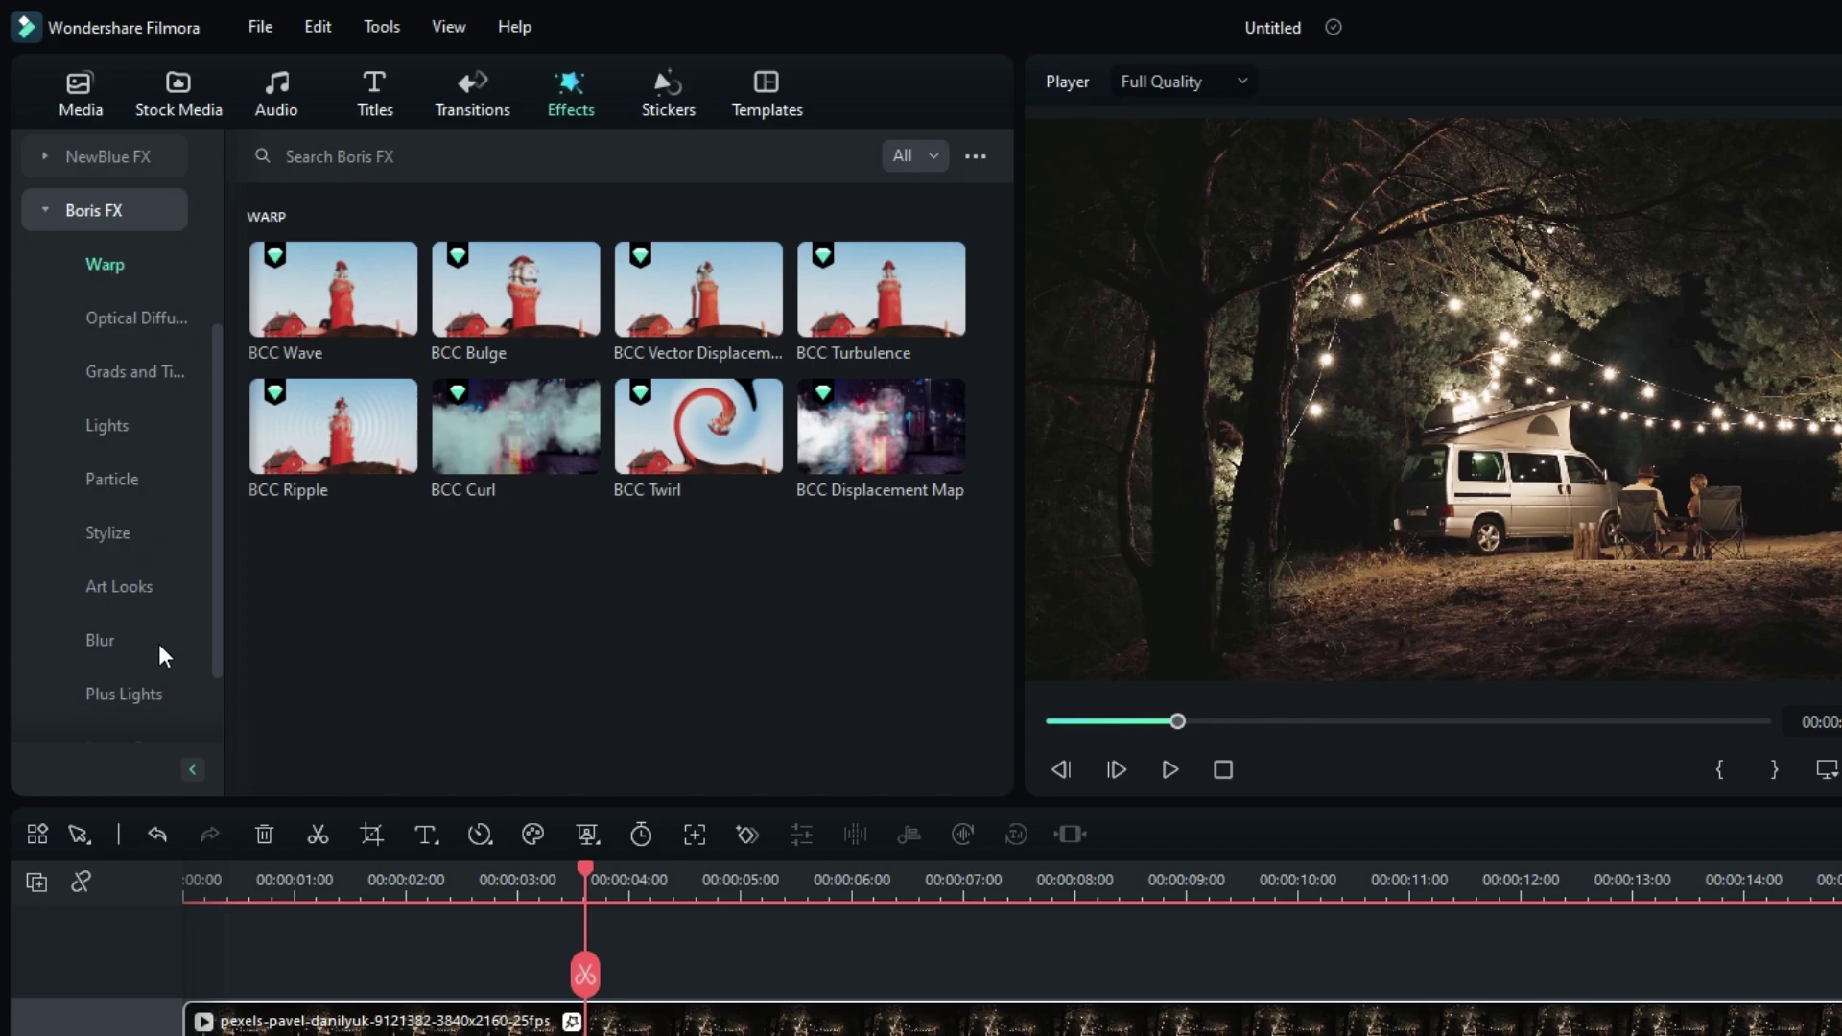
{"action": "left_click", "coordinate": [104, 640]}
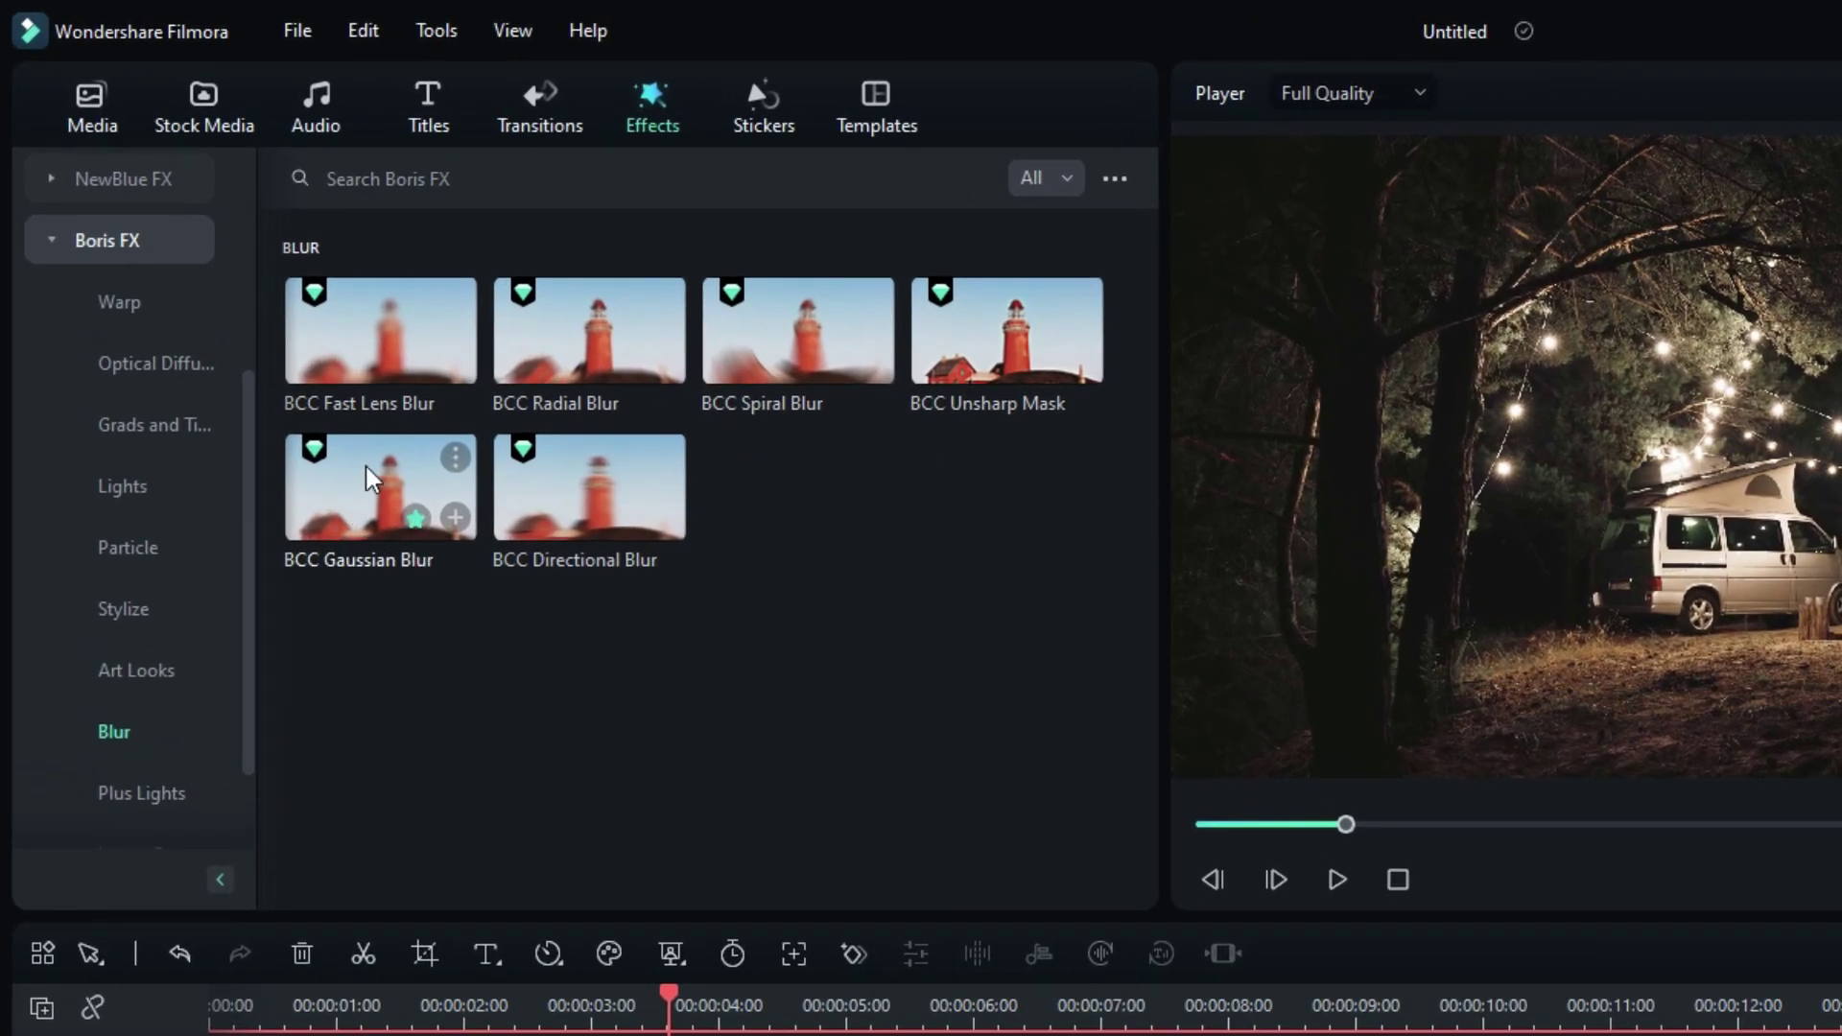
{"action": "left_click_drag", "start_coordinate": [372, 480], "coordinate": [758, 1035]}
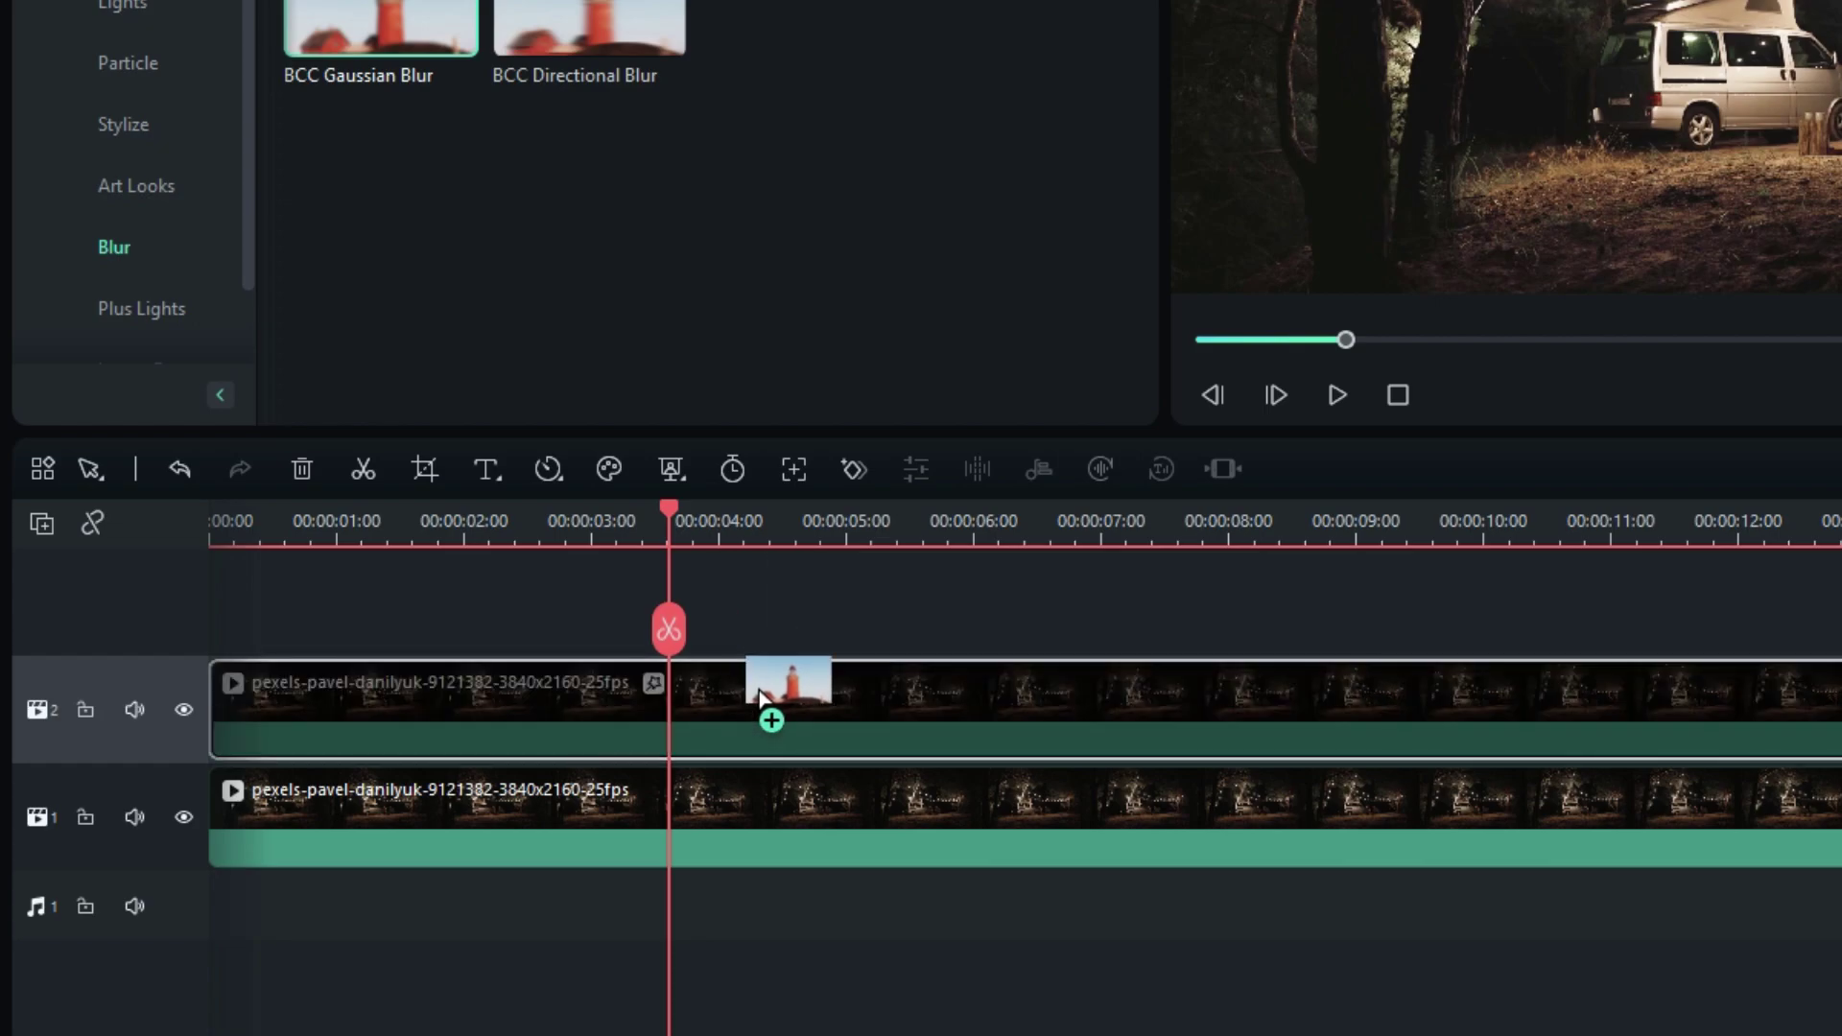
{"action": "left_click_drag", "start_coordinate": [758, 696], "coordinate": [760, 698]}
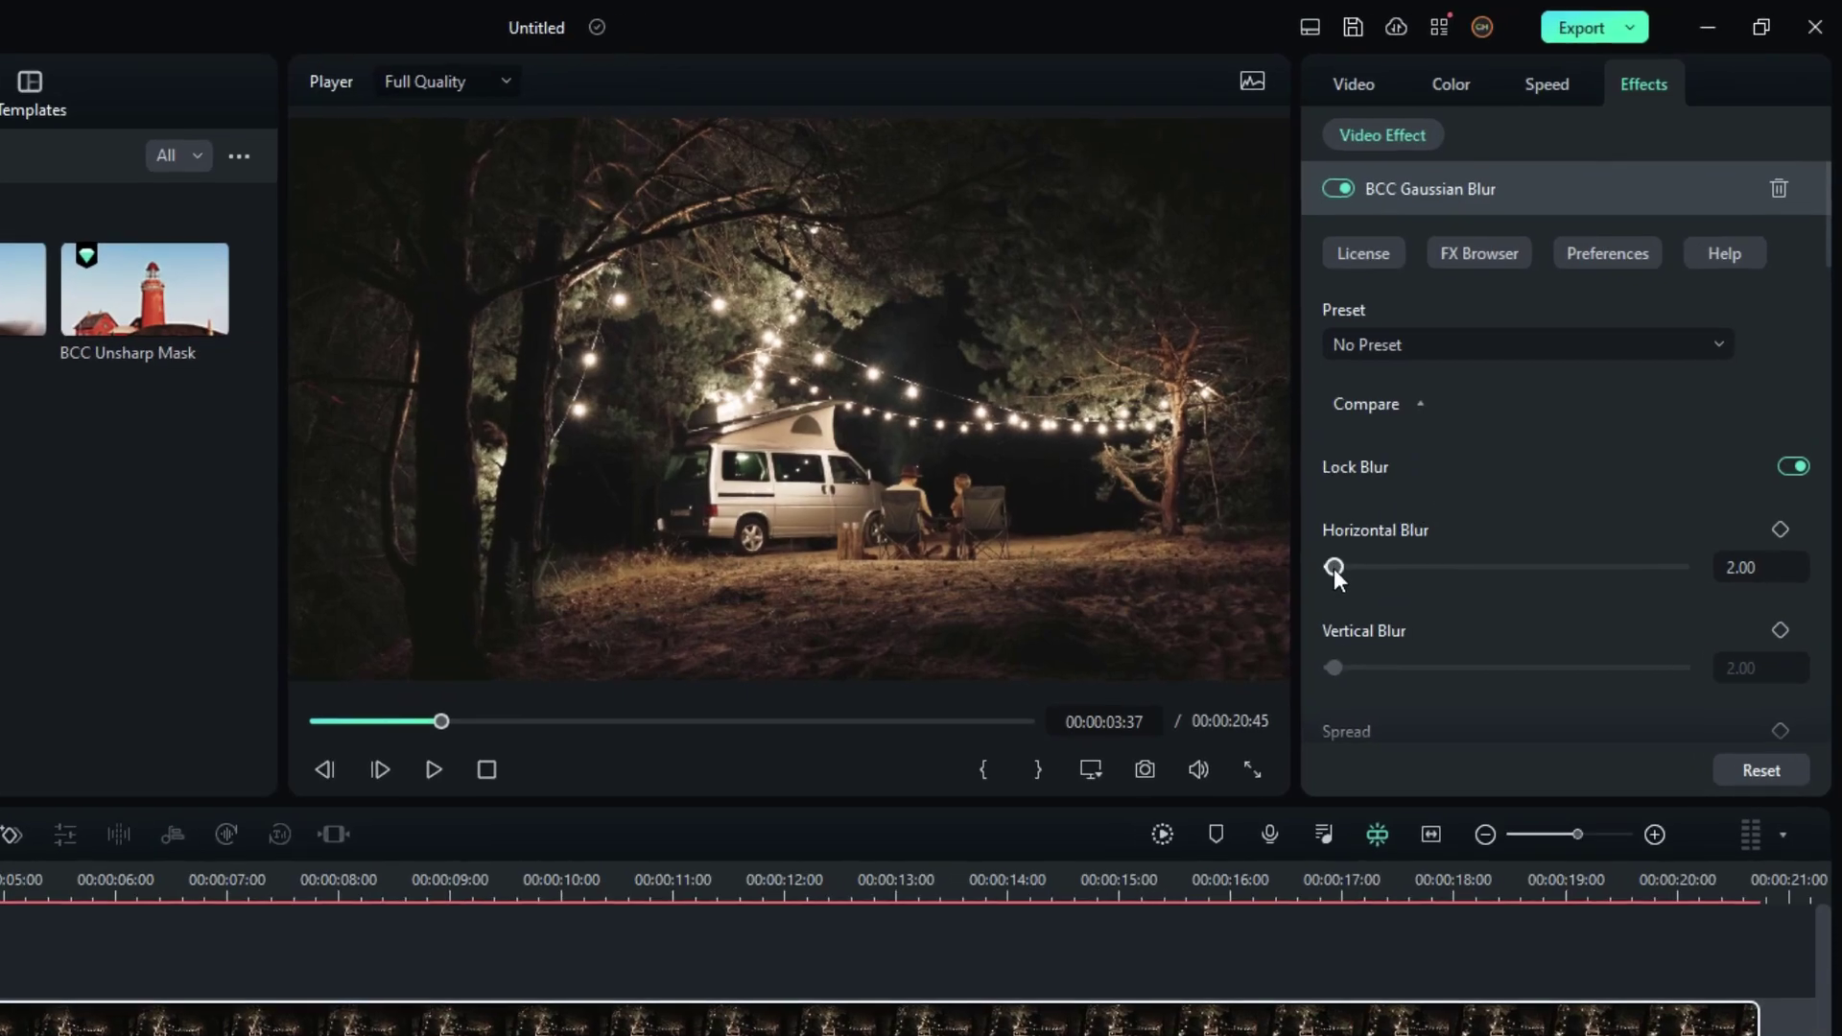
Step: Set the Gaussian Blur's Horizontal Blur to 10
{"action": "double_click", "coordinate": [1742, 567]}
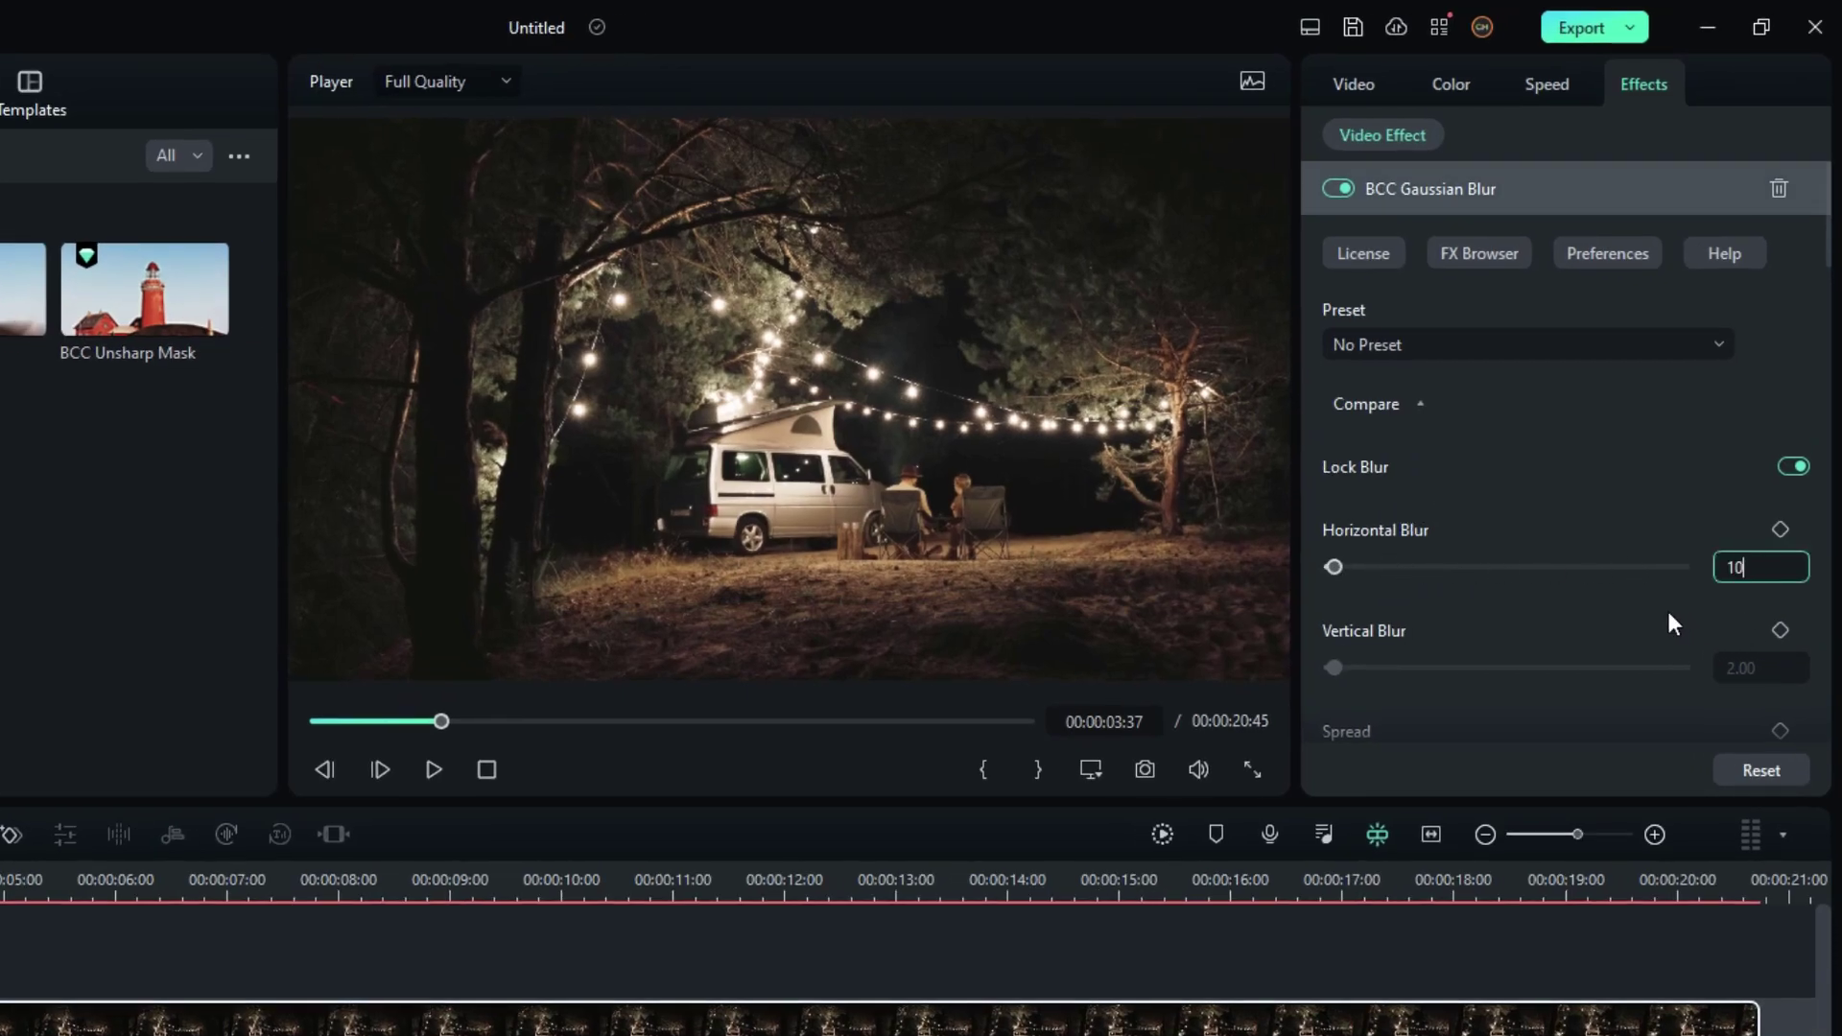
{"action": "type", "text": "10"}
{"action": "key", "text": "Return"}
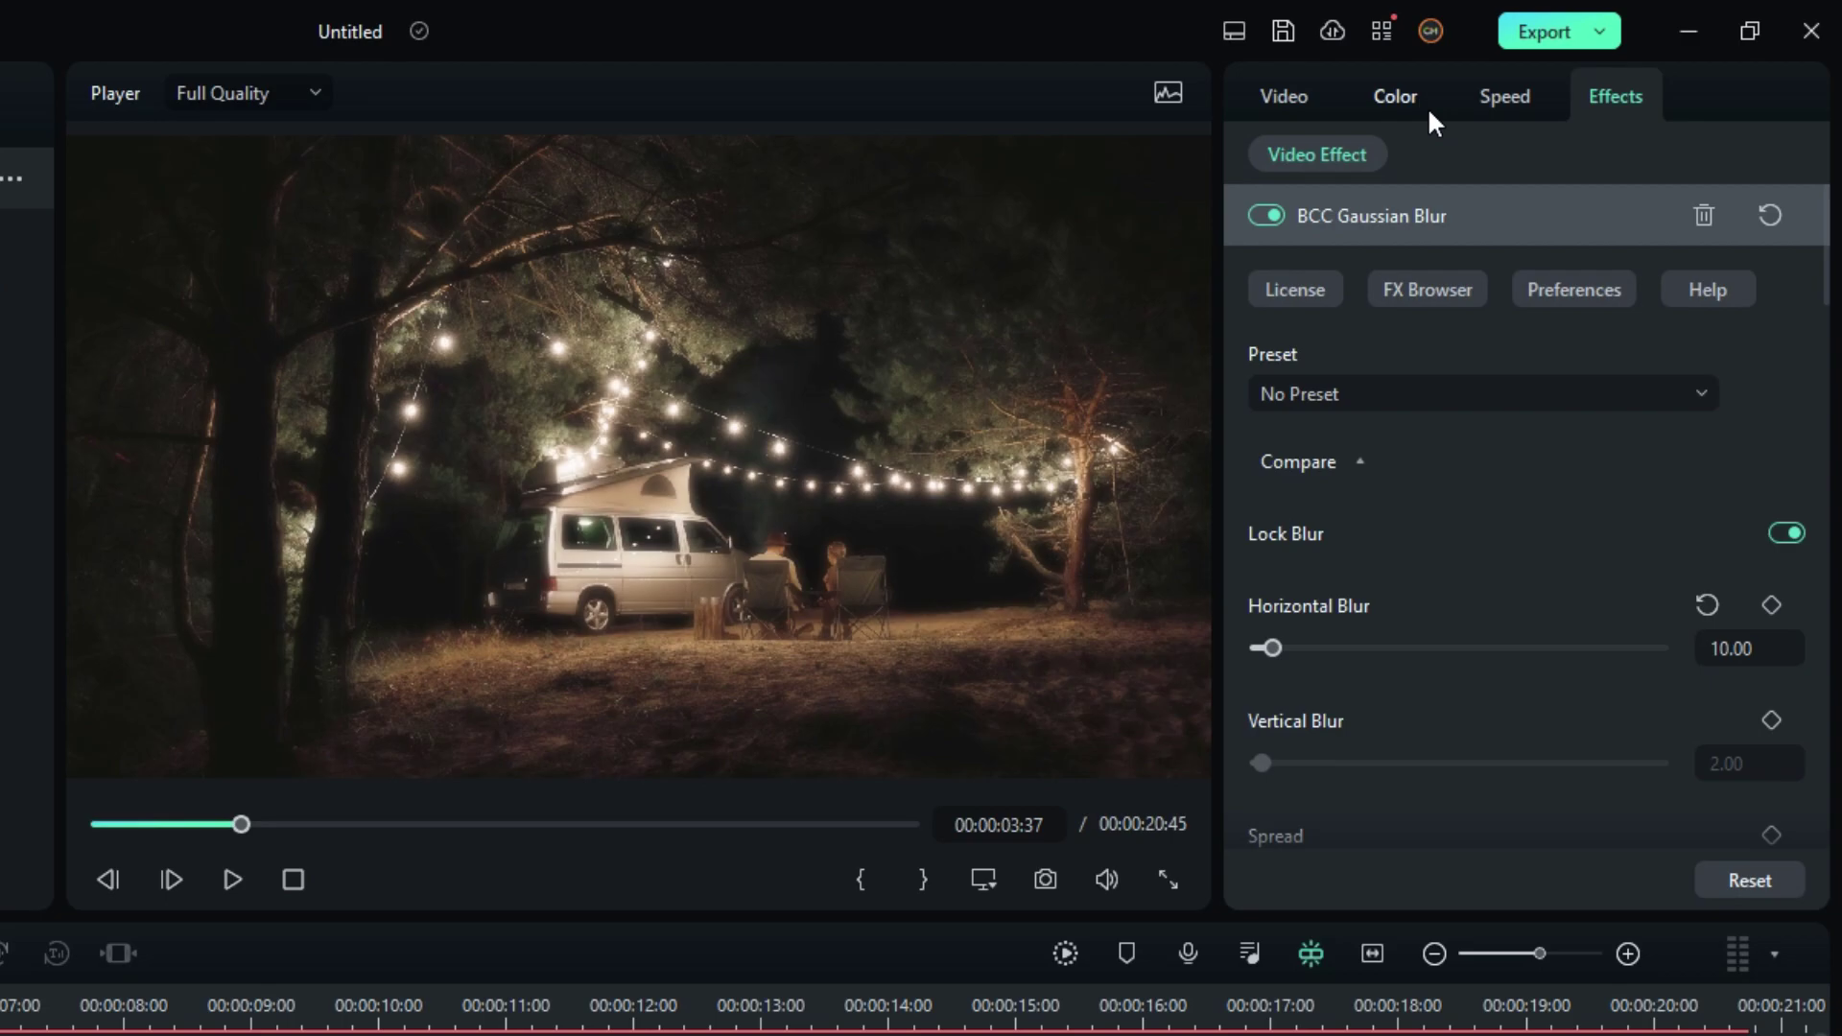
Step: In Color > Curves, pull the shadow point down and lift the highlights into an S-curve
{"action": "left_click", "coordinate": [1428, 107]}
{"action": "left_click", "coordinate": [1503, 162]}
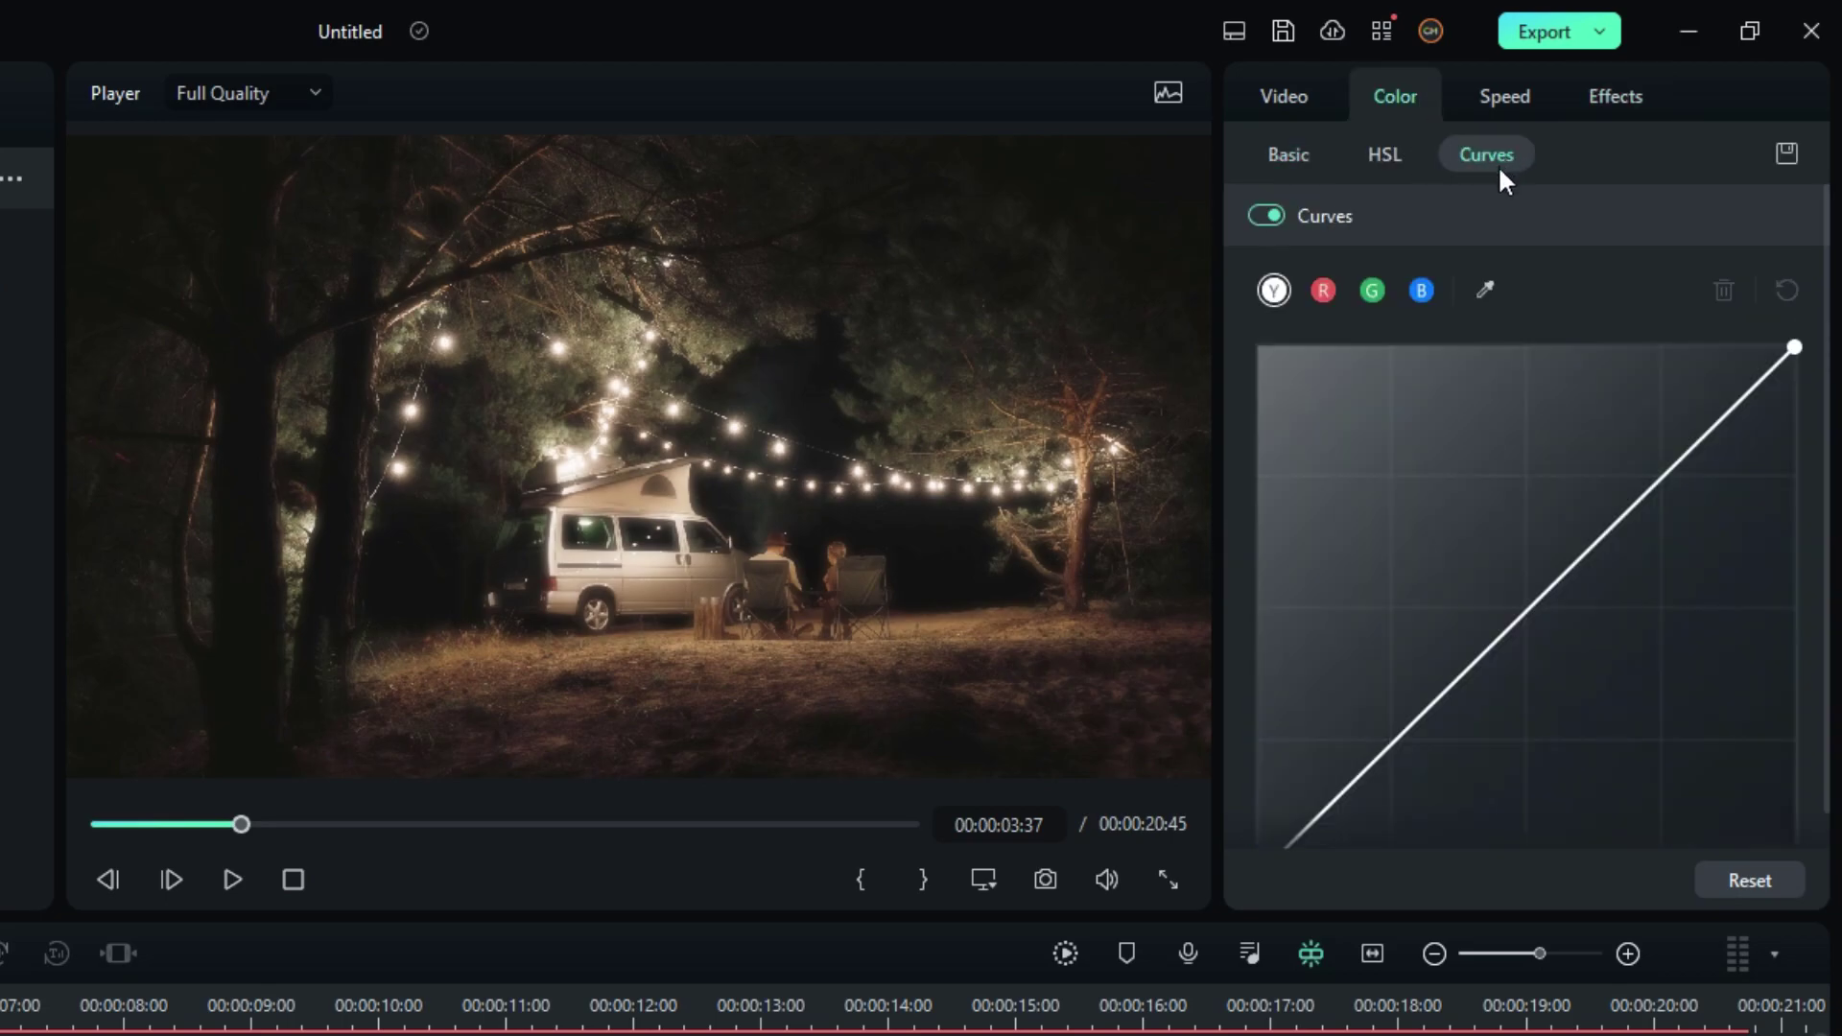
{"action": "left_click_drag", "start_coordinate": [1429, 709], "coordinate": [1483, 765]}
{"action": "left_click_drag", "start_coordinate": [1726, 455], "coordinate": [1728, 386]}
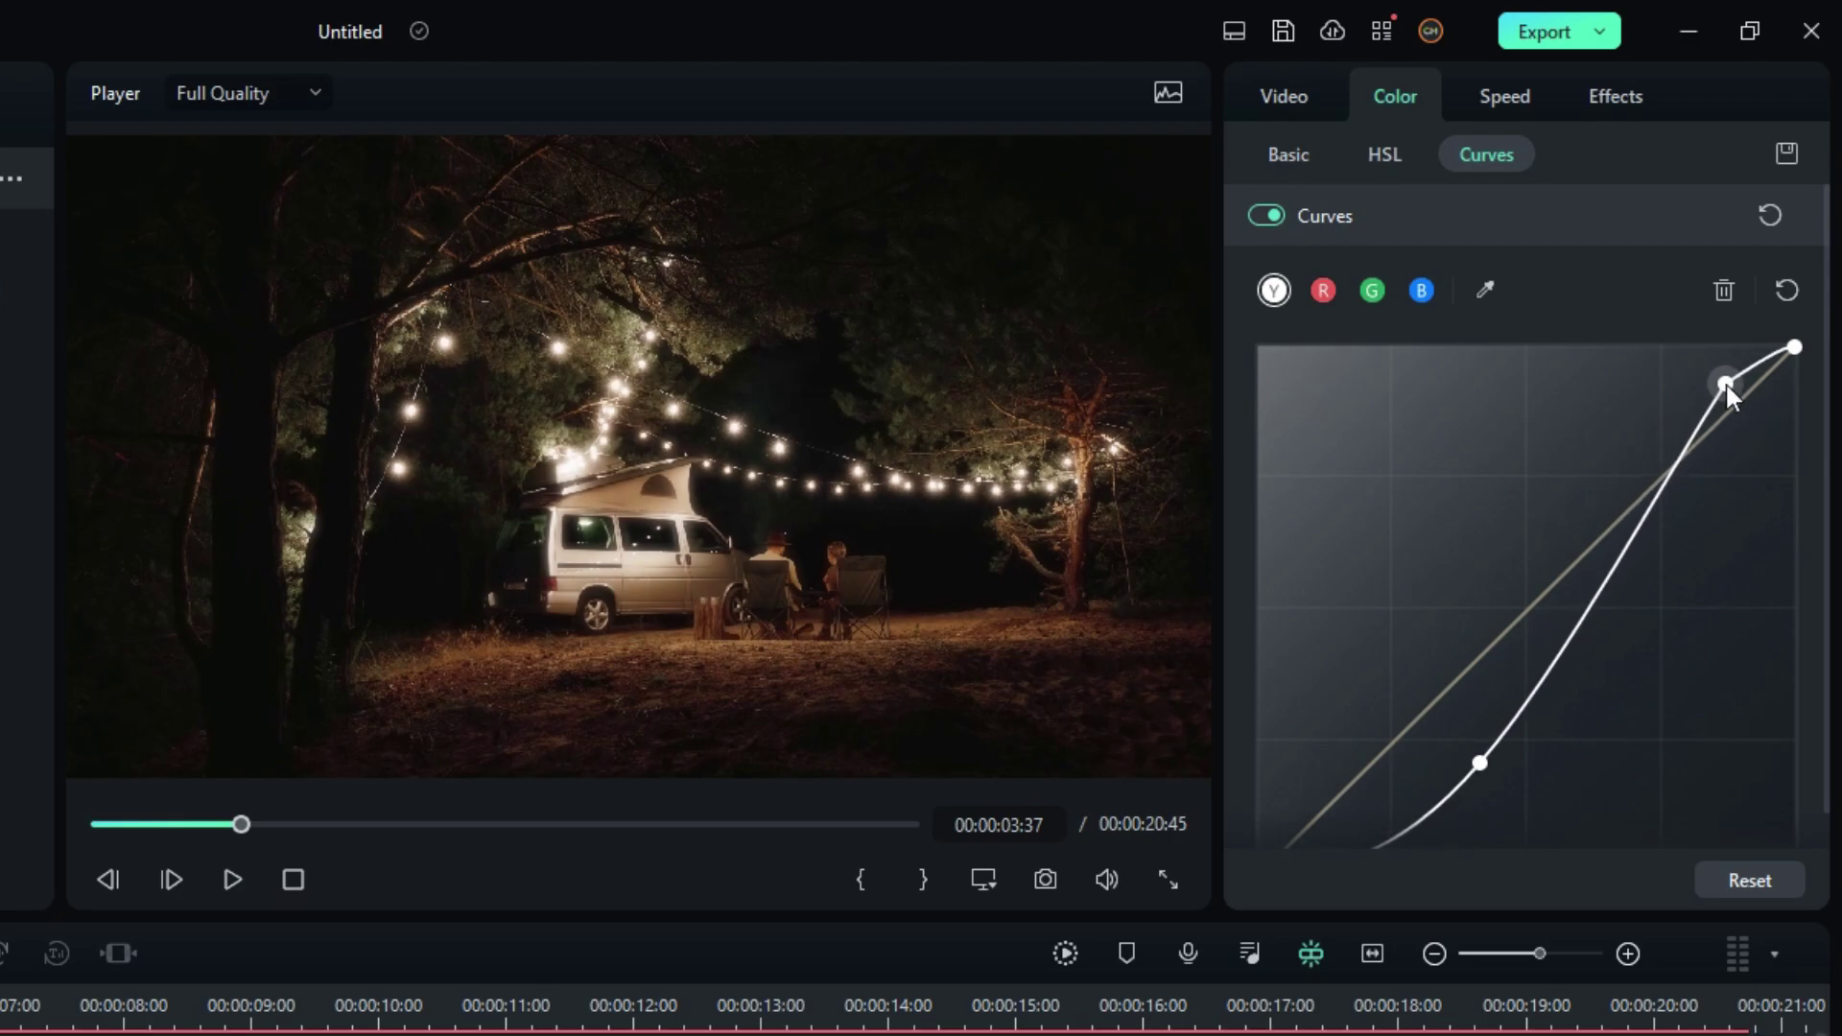
{"action": "left_click_drag", "start_coordinate": [1483, 765], "coordinate": [1495, 768]}
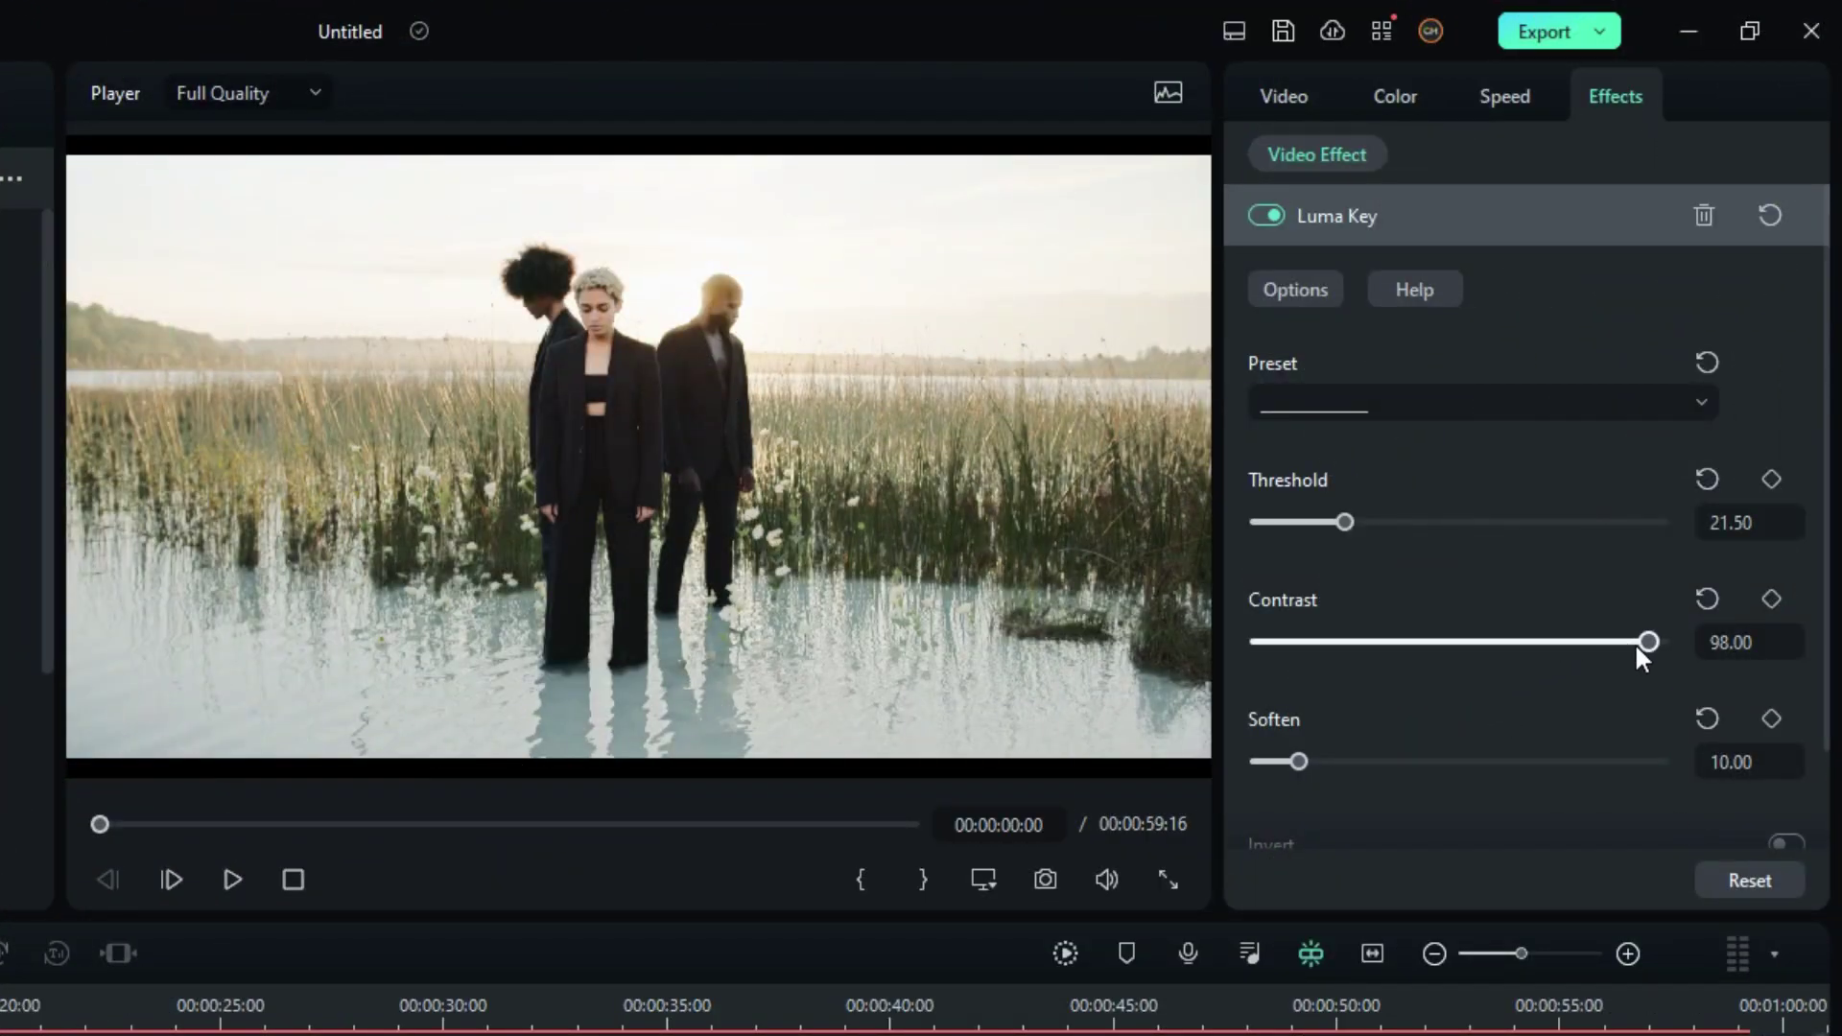
Step: Set Luma Key Contrast to 100 and Threshold to about 15, and reshape the S-curve points
{"action": "left_click_drag", "start_coordinate": [1641, 642], "coordinate": [1773, 643]}
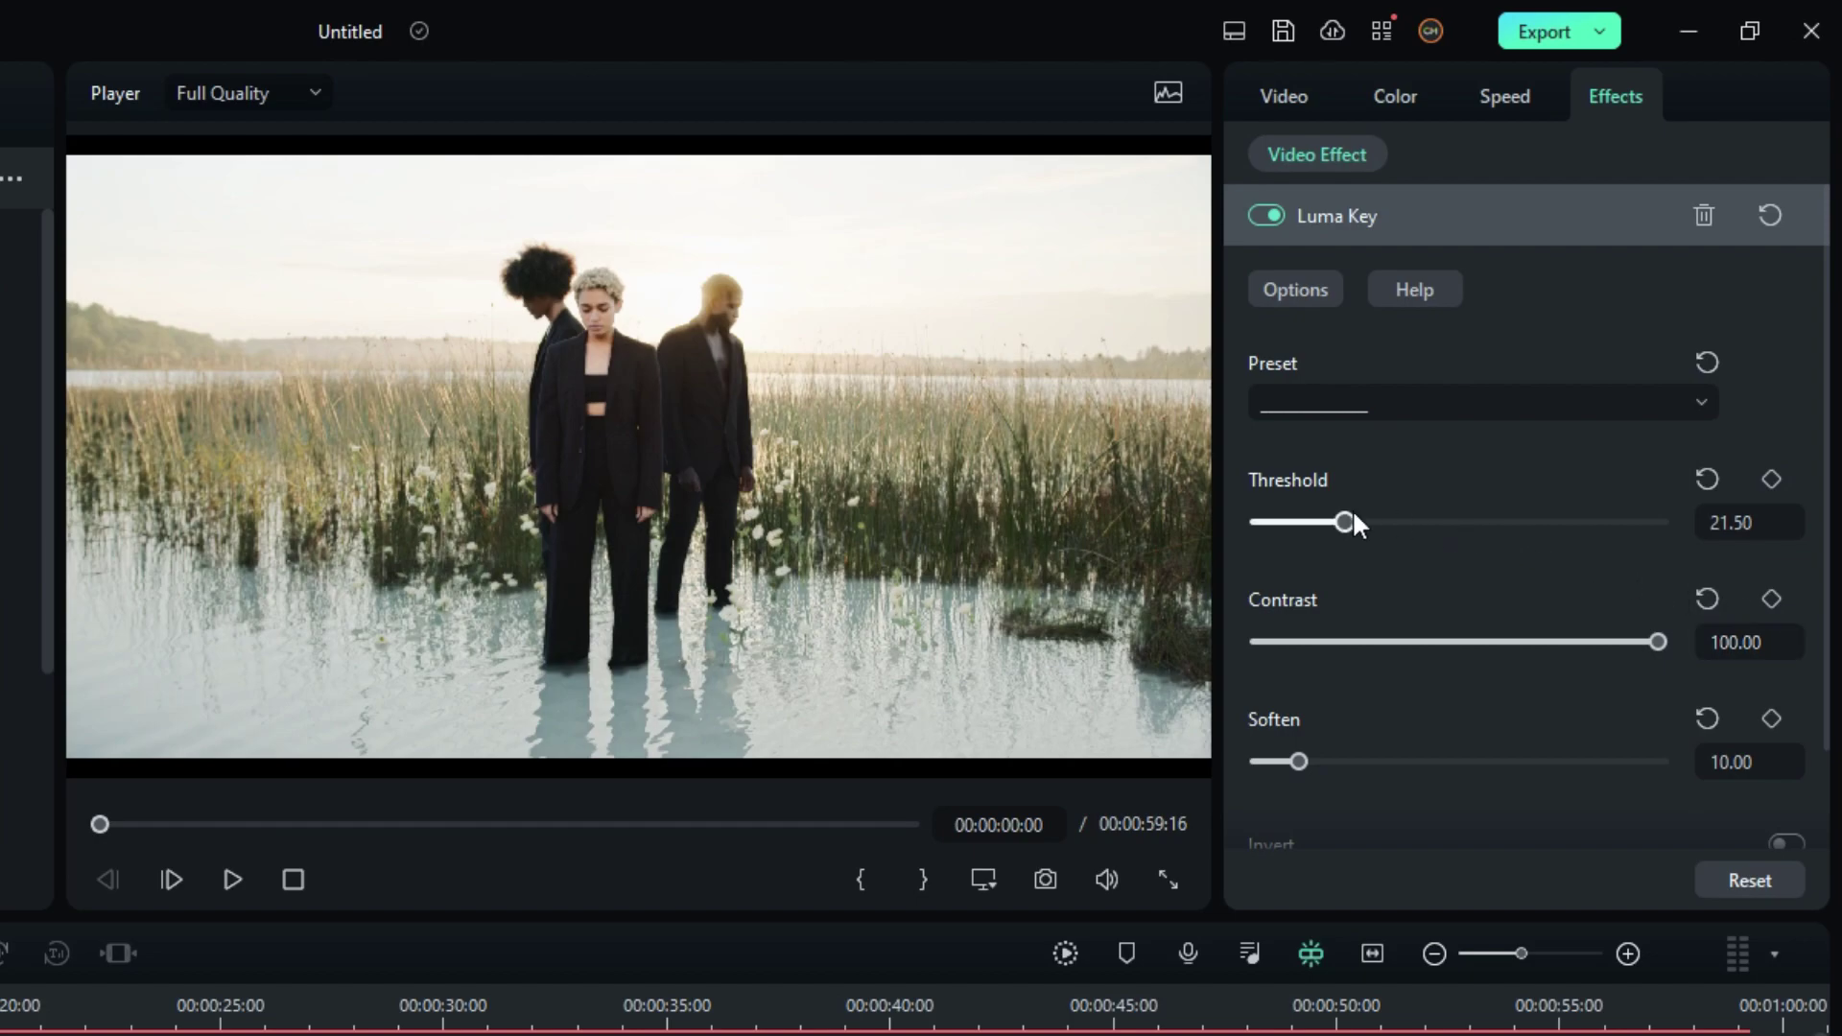
{"action": "left_click_drag", "start_coordinate": [1347, 520], "coordinate": [1306, 517]}
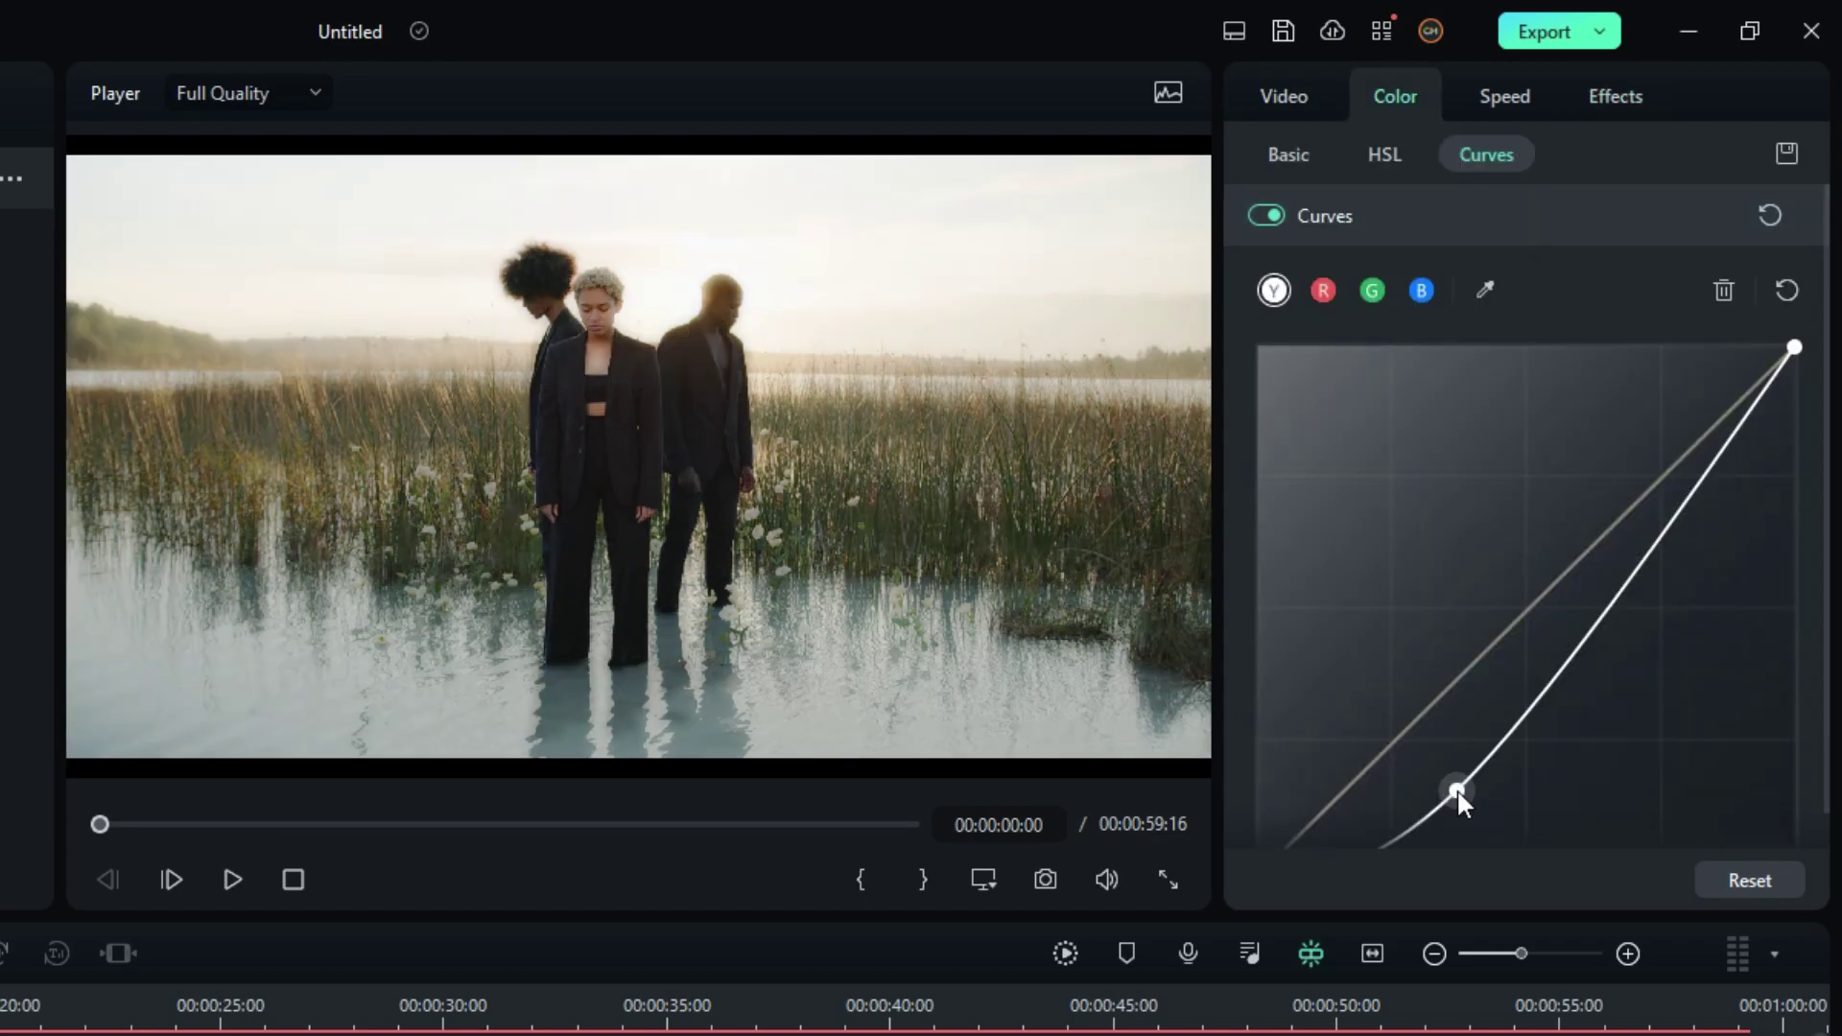
{"action": "left_click_drag", "start_coordinate": [1681, 456], "coordinate": [1735, 385]}
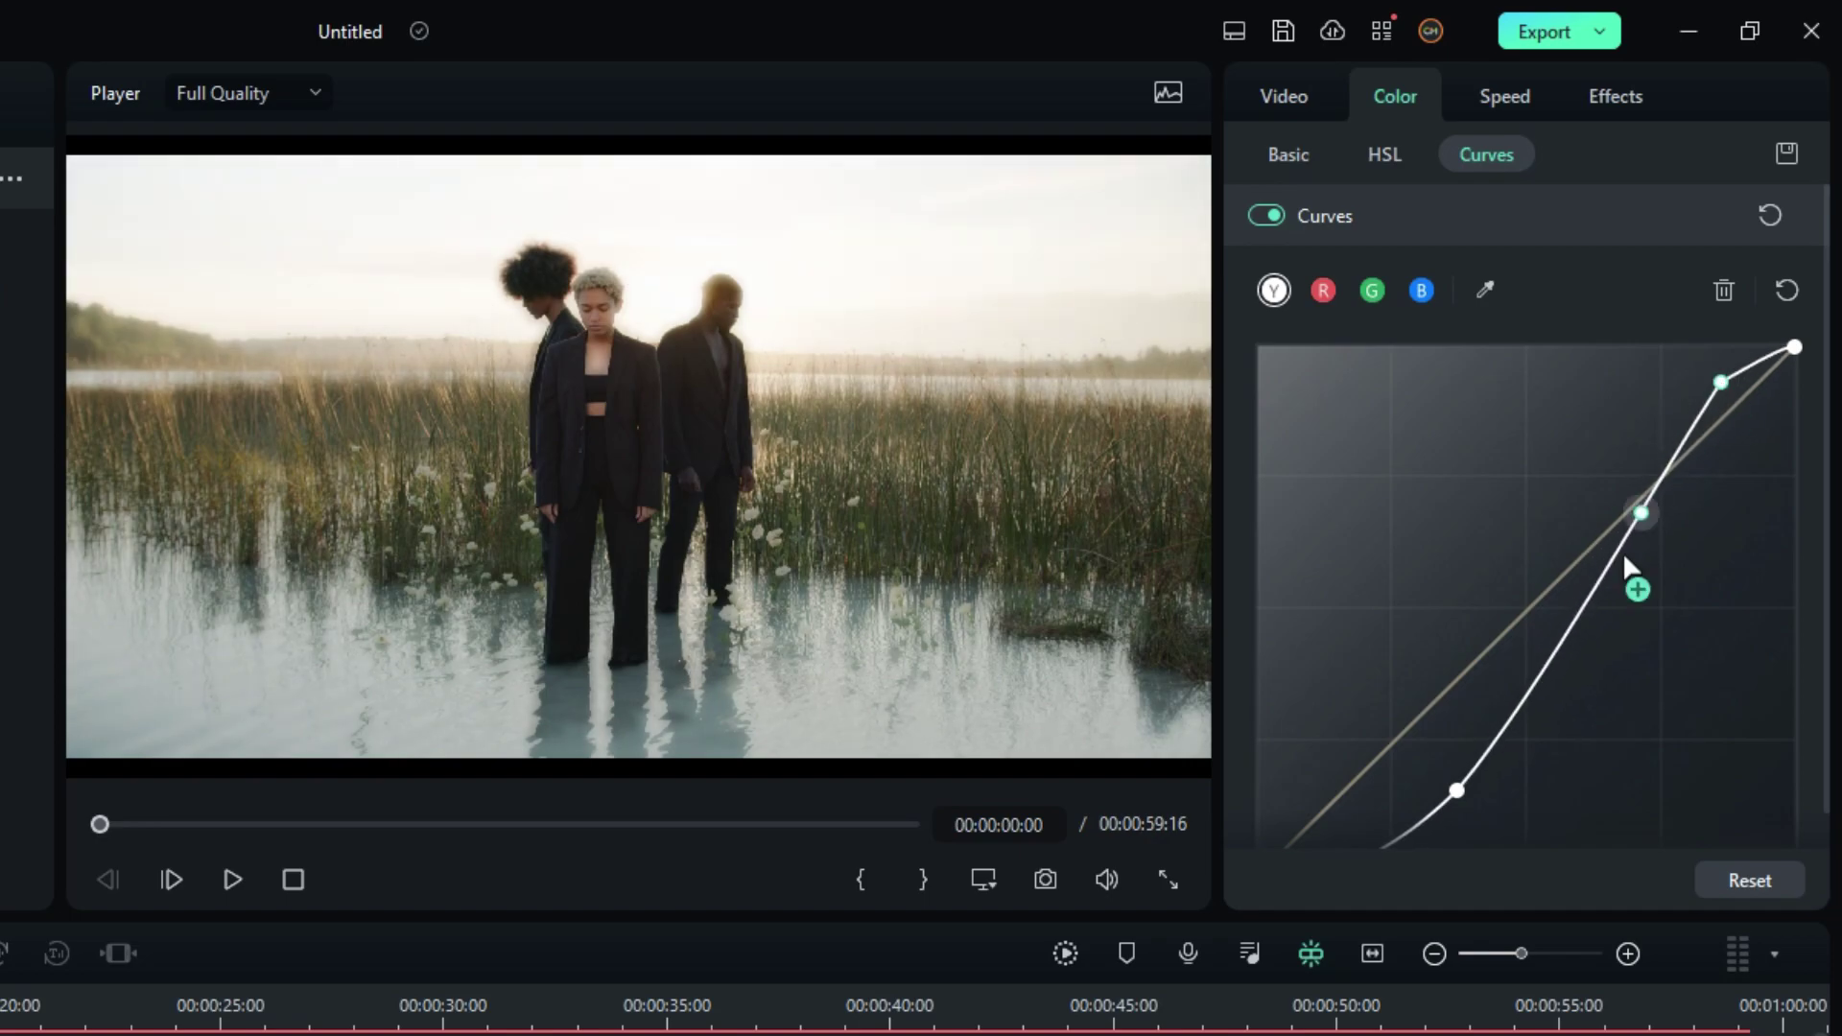
{"action": "mouse_move", "coordinate": [1456, 790]}
{"action": "left_mouse_down"}
{"action": "mouse_move", "coordinate": [1488, 806]}
{"action": "mouse_move", "coordinate": [1473, 785]}
{"action": "left_mouse_up"}
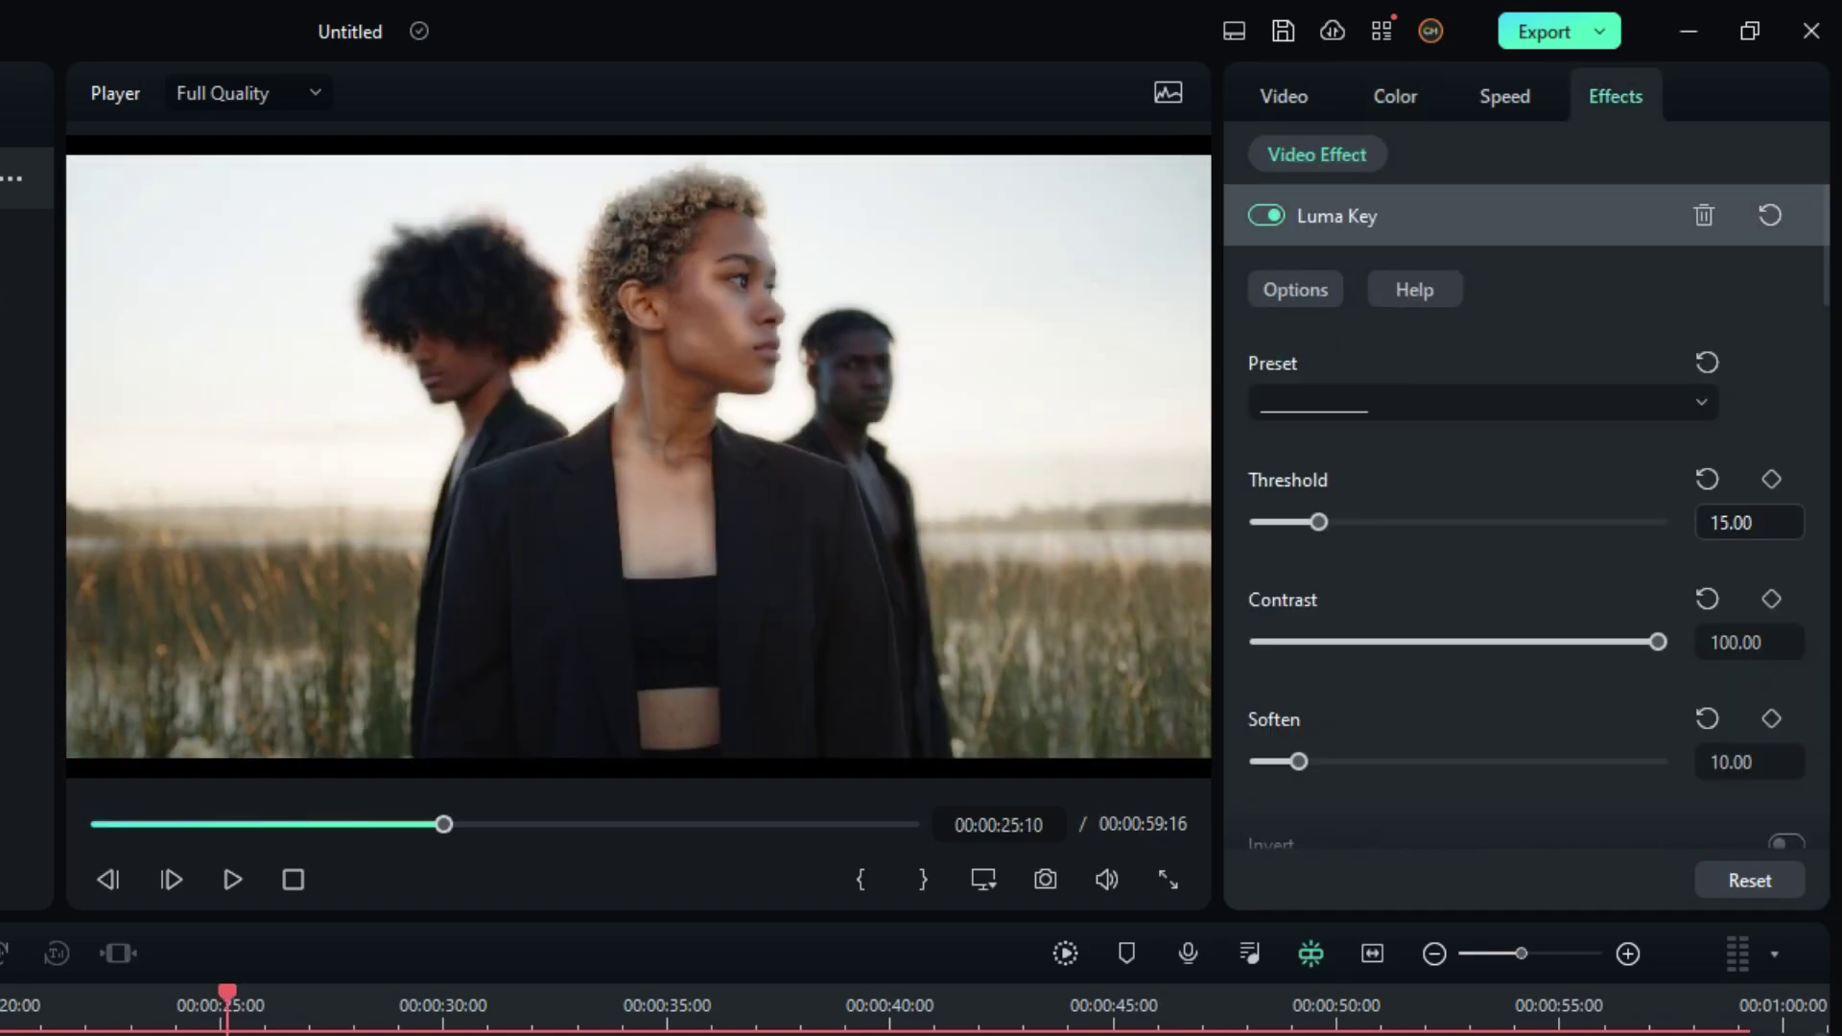
{"action": "double_click", "coordinate": [1729, 523]}
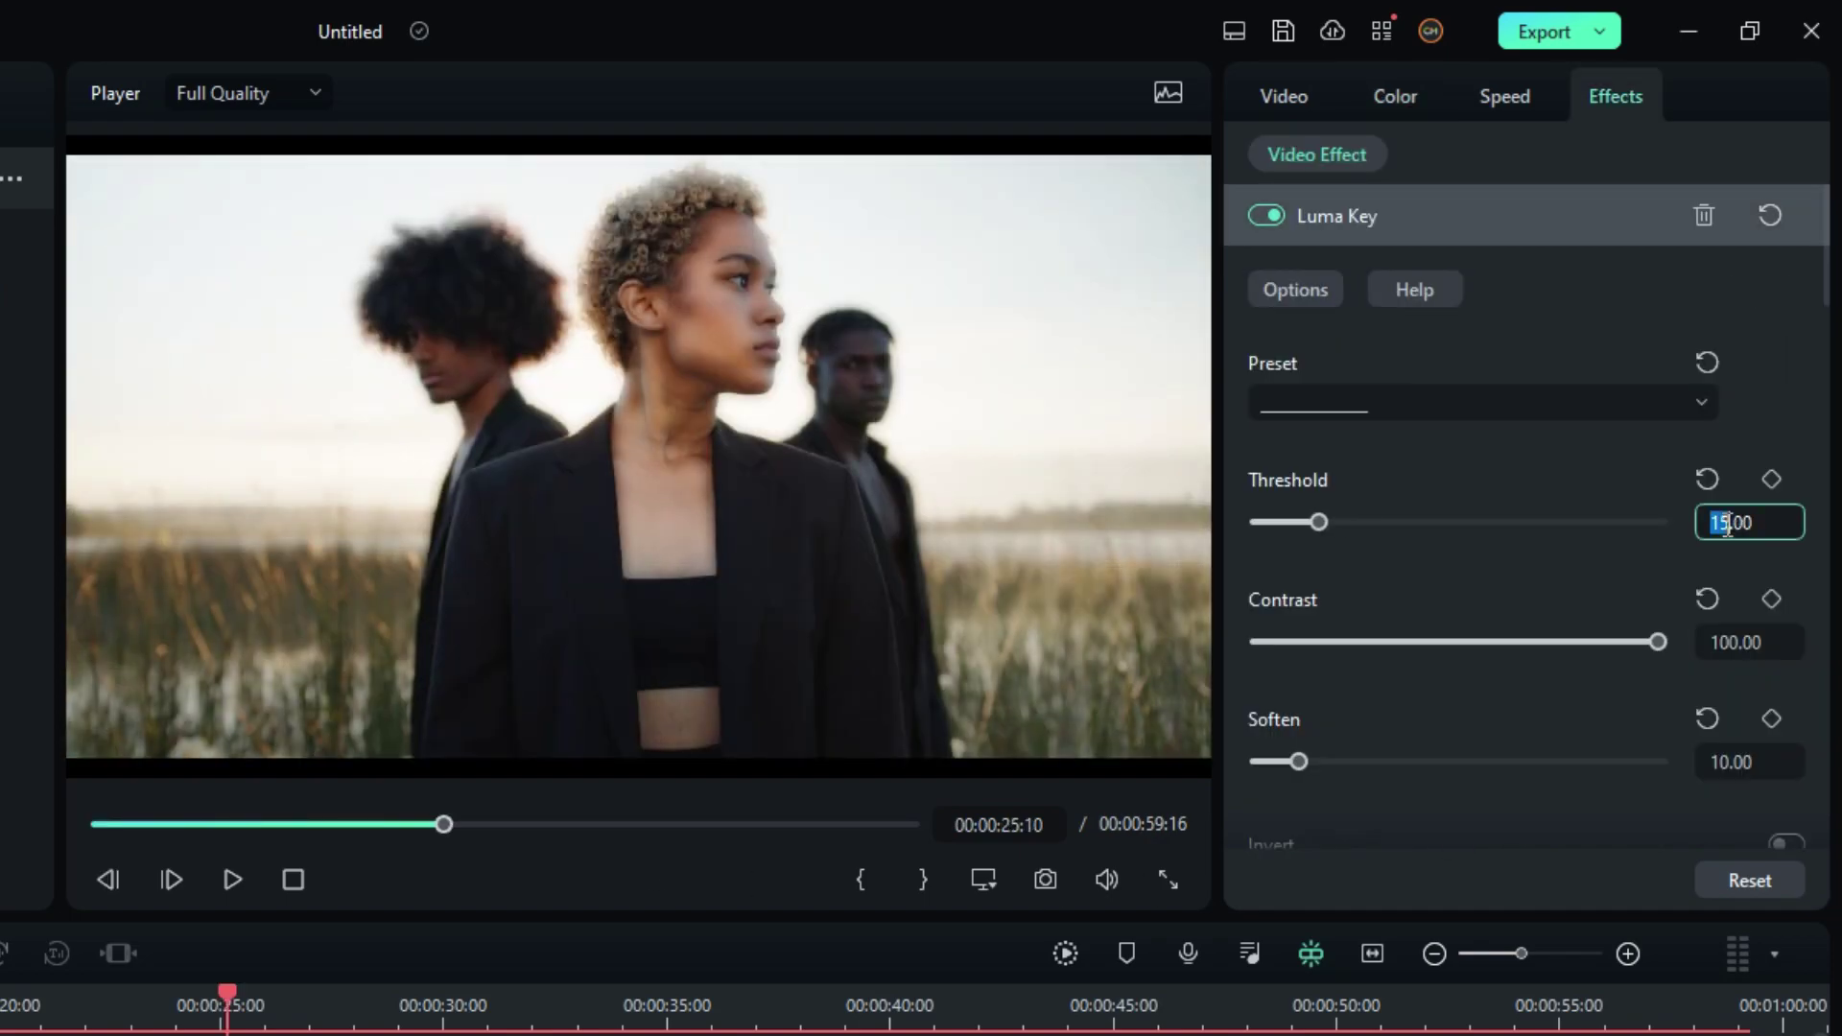